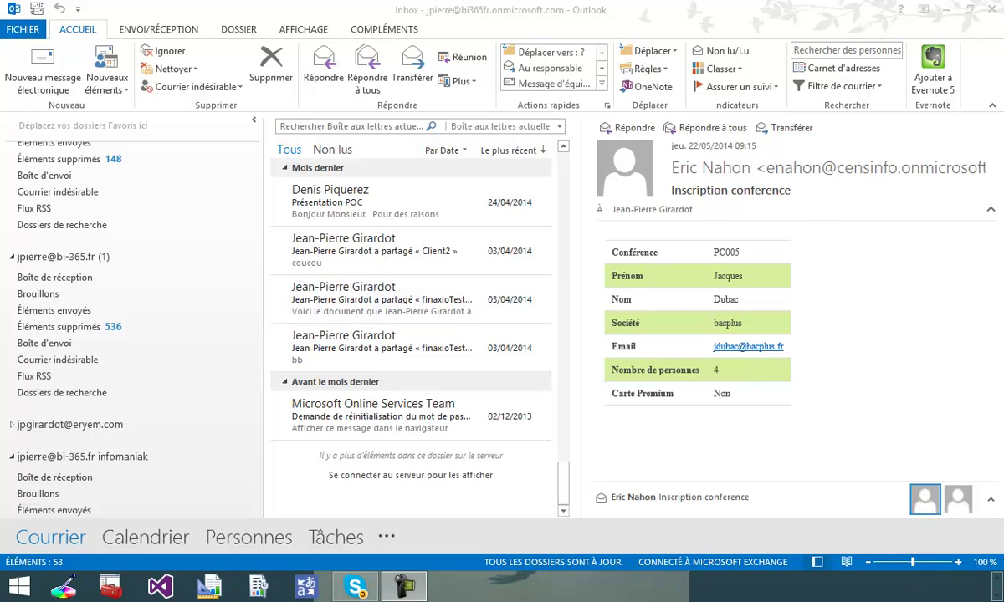
Bring the browser showing the PowerQuery Mail.xlsx 'Analyse inscriptions conférences' report to the front.
left_click(60, 590)
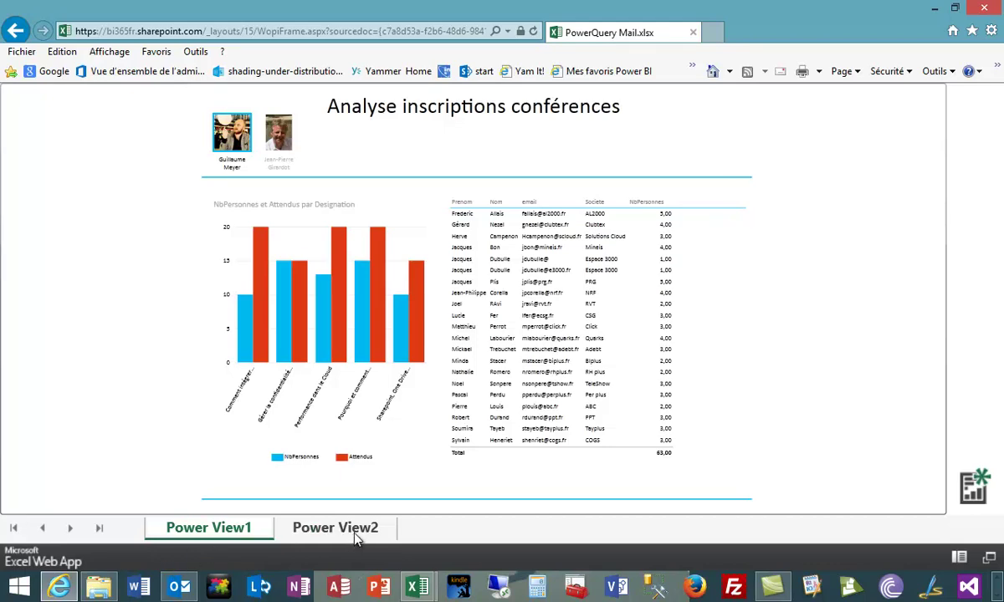
Filter the report to the second speaker, compare Power View1 and Power View2, then switch to blank Classeur1.
left_click(280, 138)
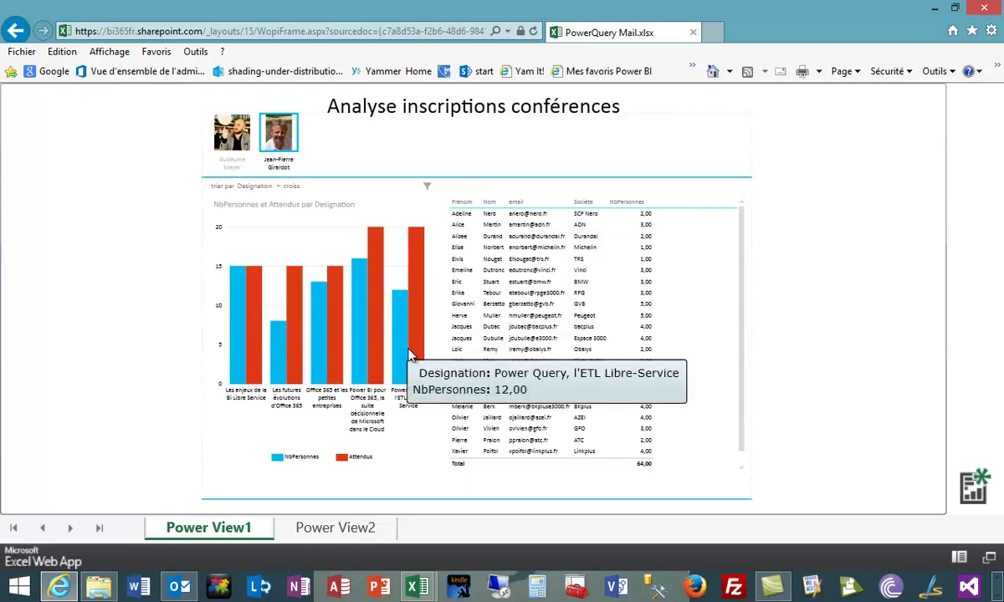
left_click(328, 531)
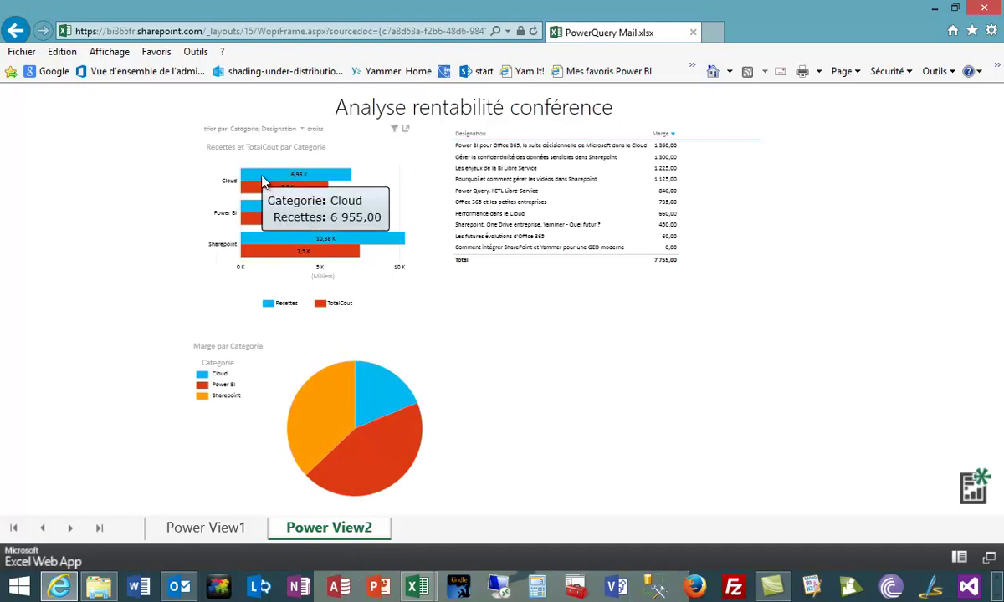
mouse_move(311, 192)
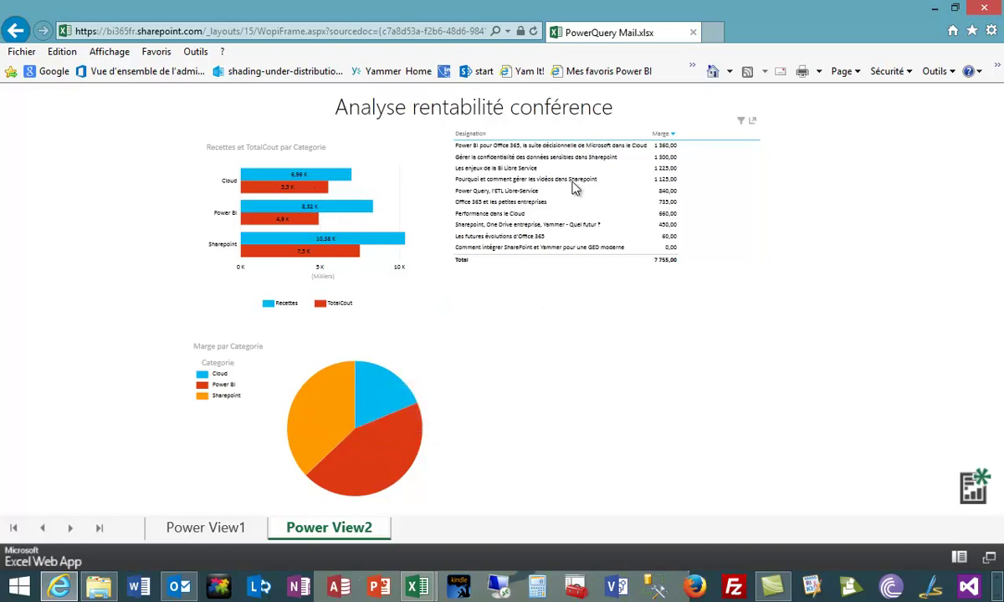
left_click(222, 531)
left_click(322, 528)
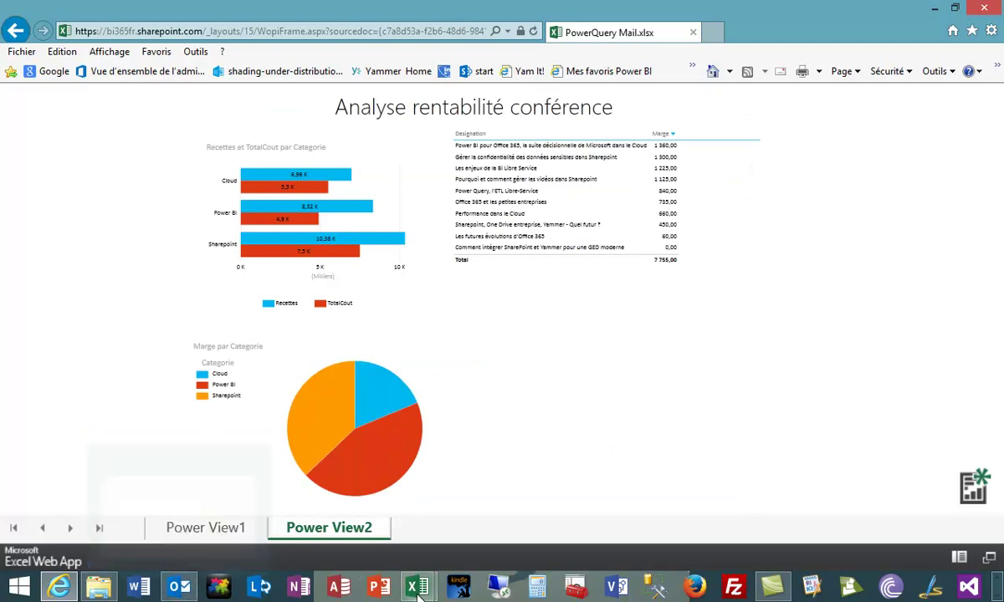
mouse_move(419, 592)
left_click(502, 508)
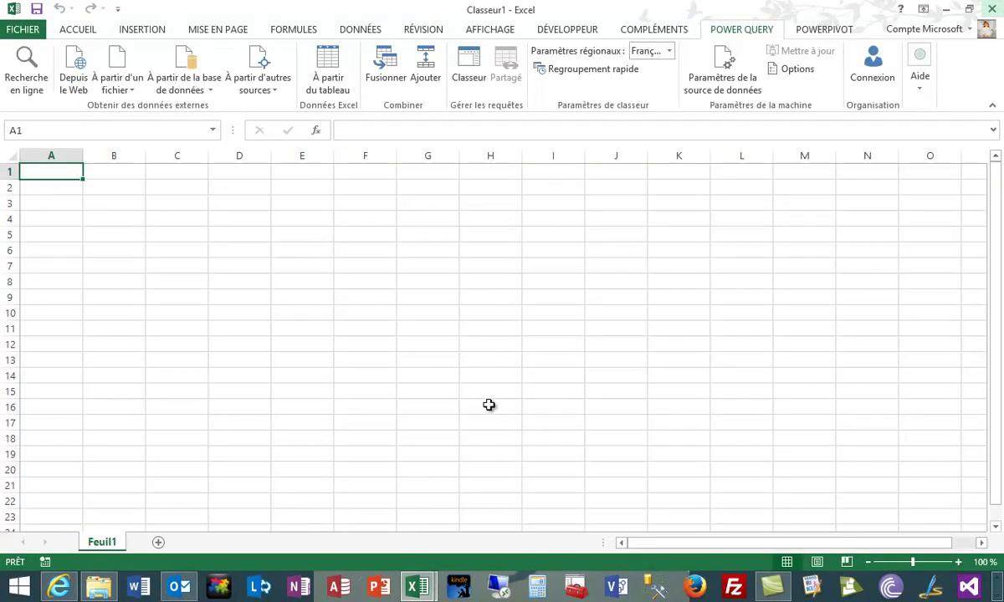
Connect Power Query to Microsoft Exchange with the account e-mail and password, allowing the autodiscover redirect.
left_click(264, 92)
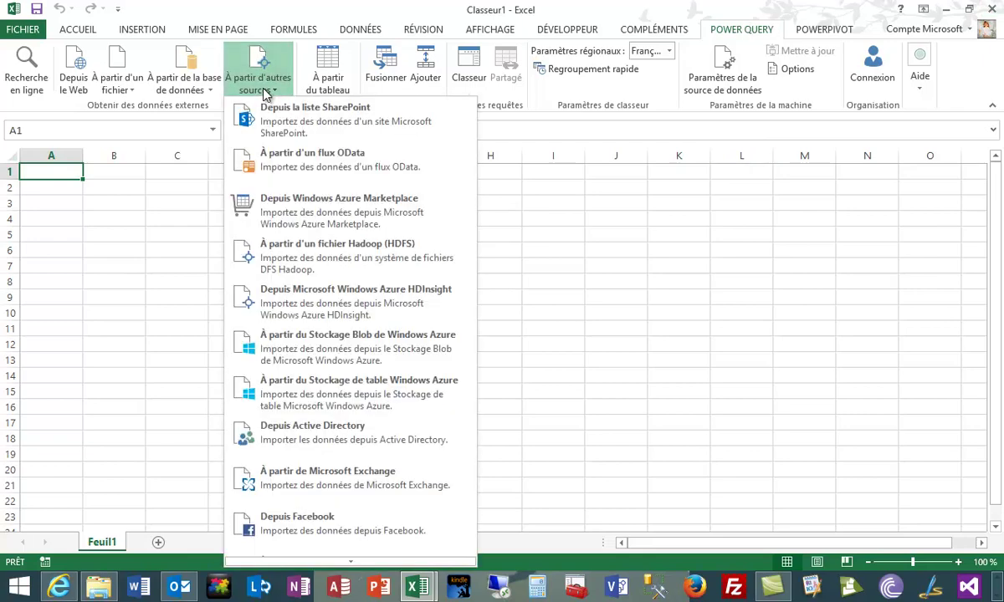
left_click(385, 489)
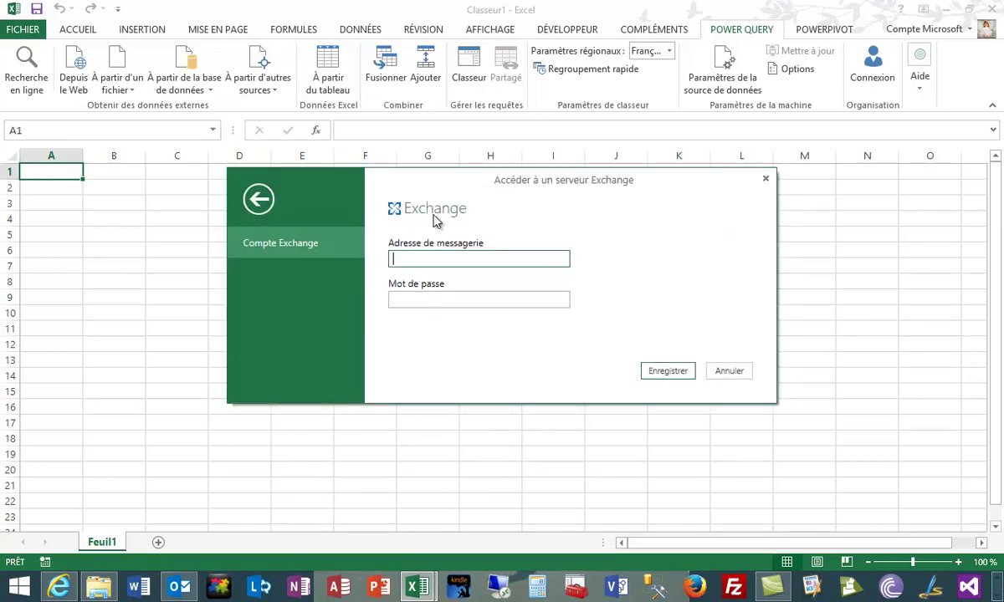
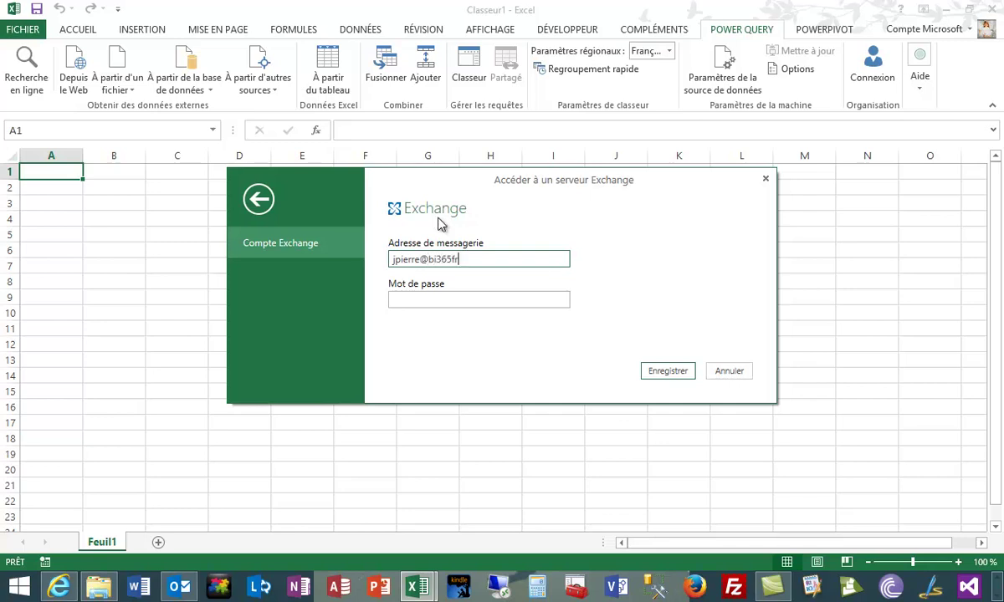
left_click(413, 299)
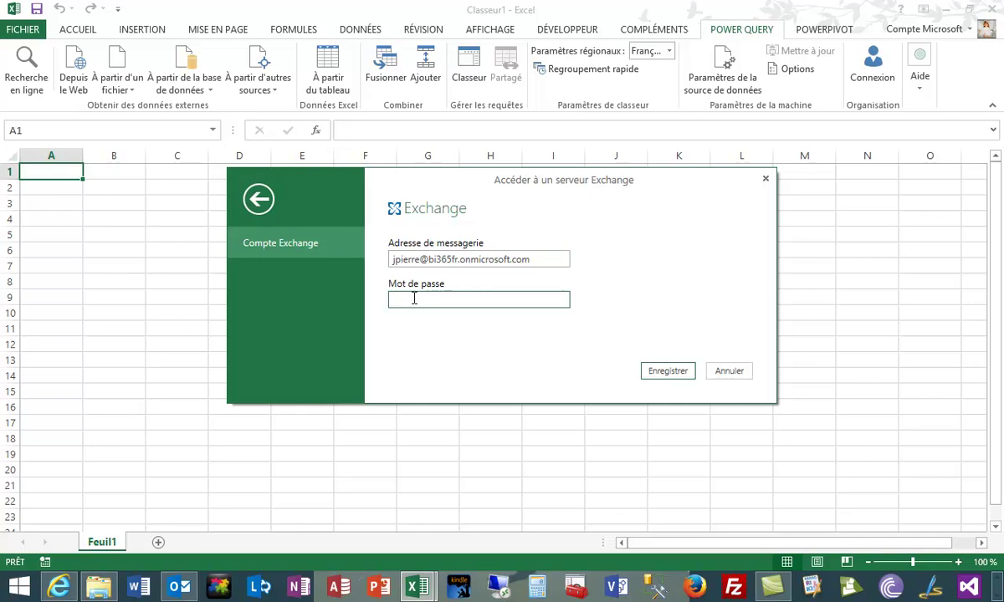
type("•••••••••")
left_click(667, 372)
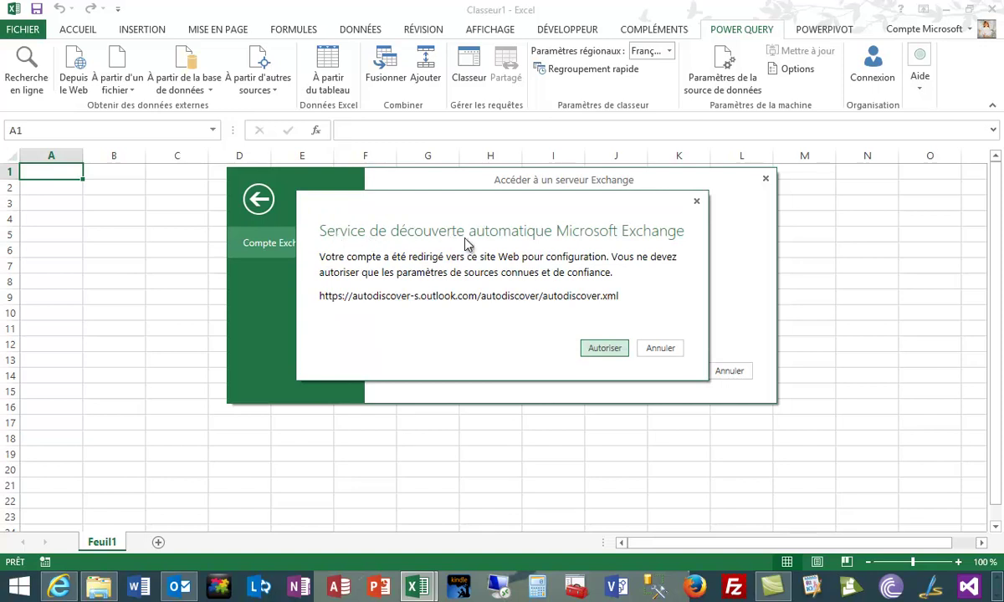
left_click(613, 352)
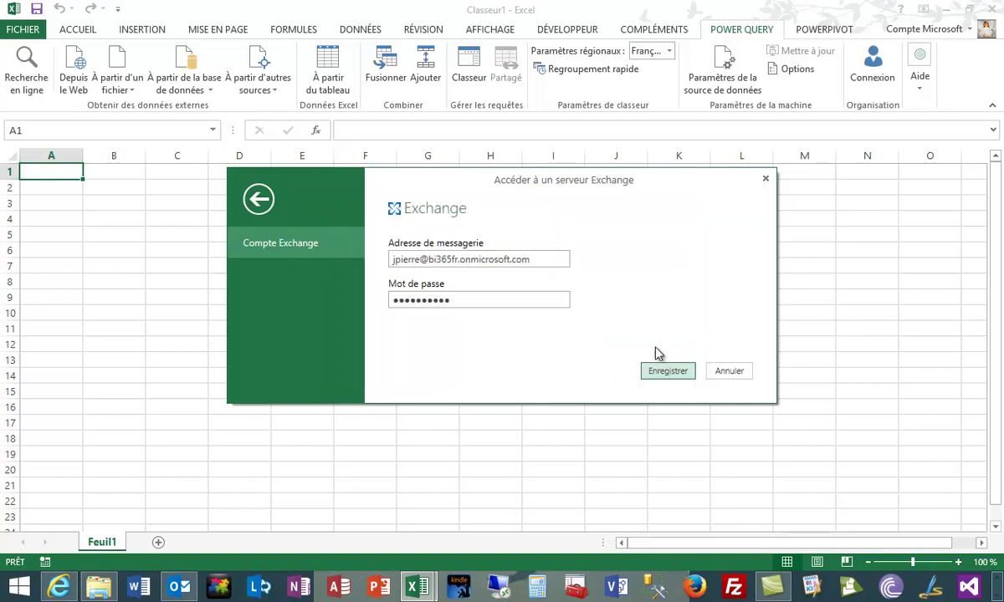
left_click(673, 373)
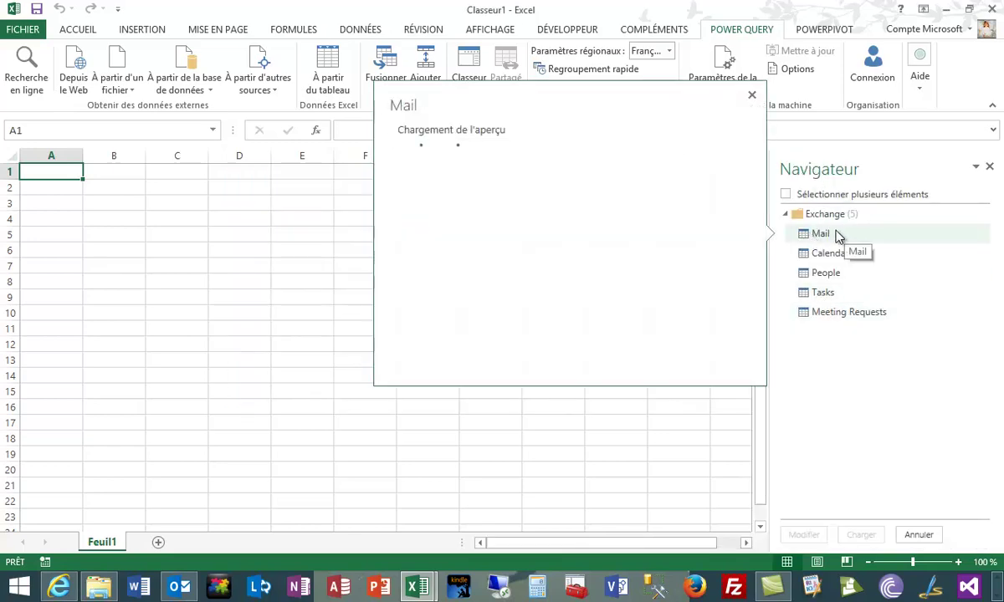
Preview the Navigator's Exchange tables, then open the Mail table in the Query Editor.
mouse_move(839, 258)
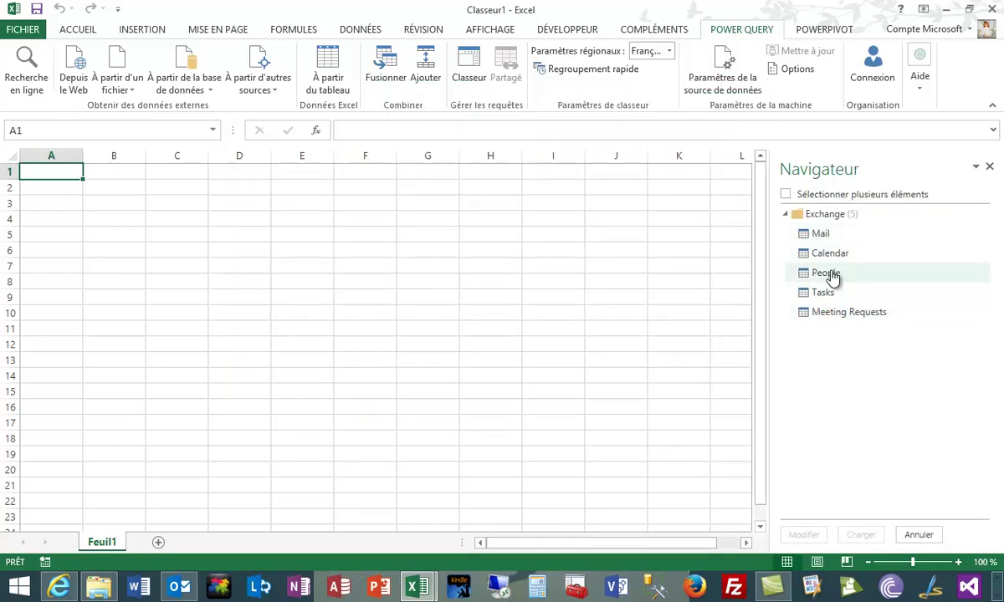
mouse_move(828, 293)
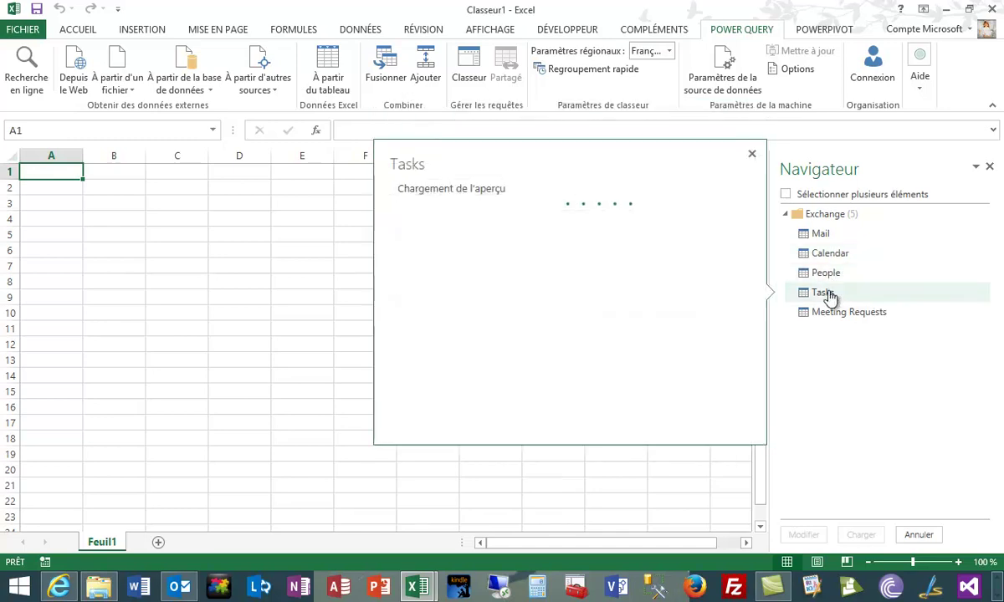
mouse_move(837, 321)
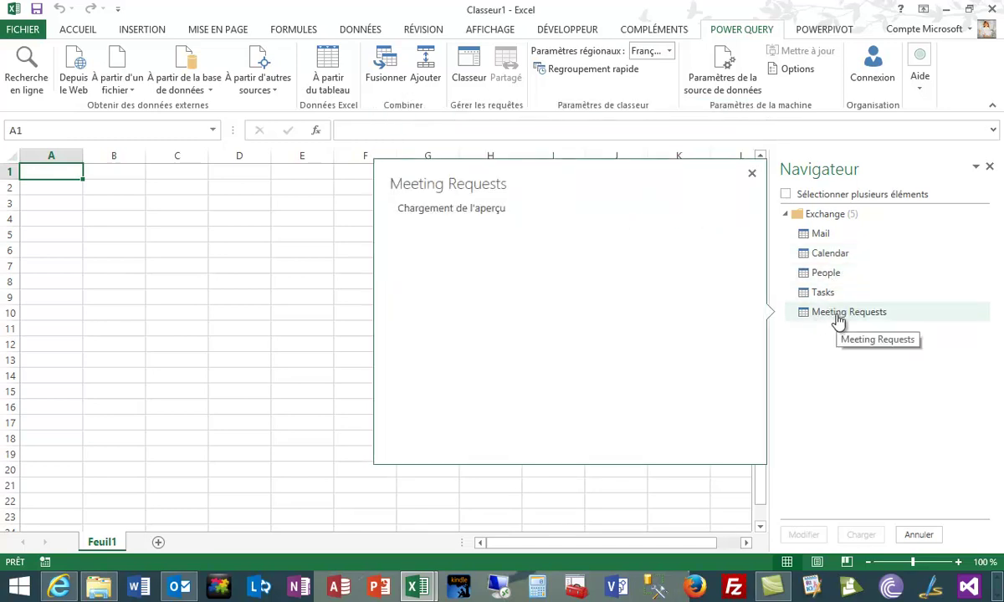
mouse_move(820, 239)
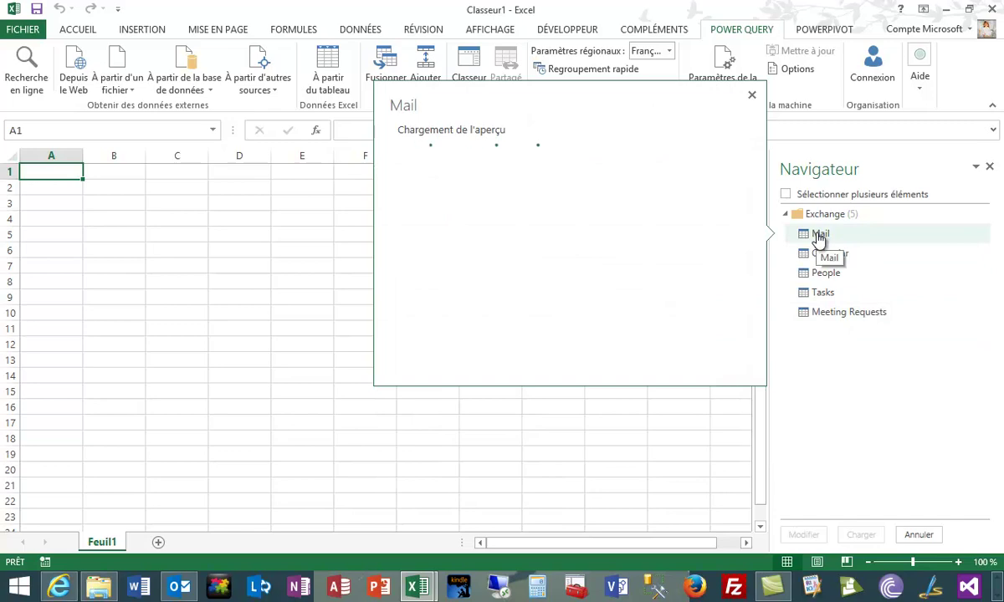
double_click(820, 235)
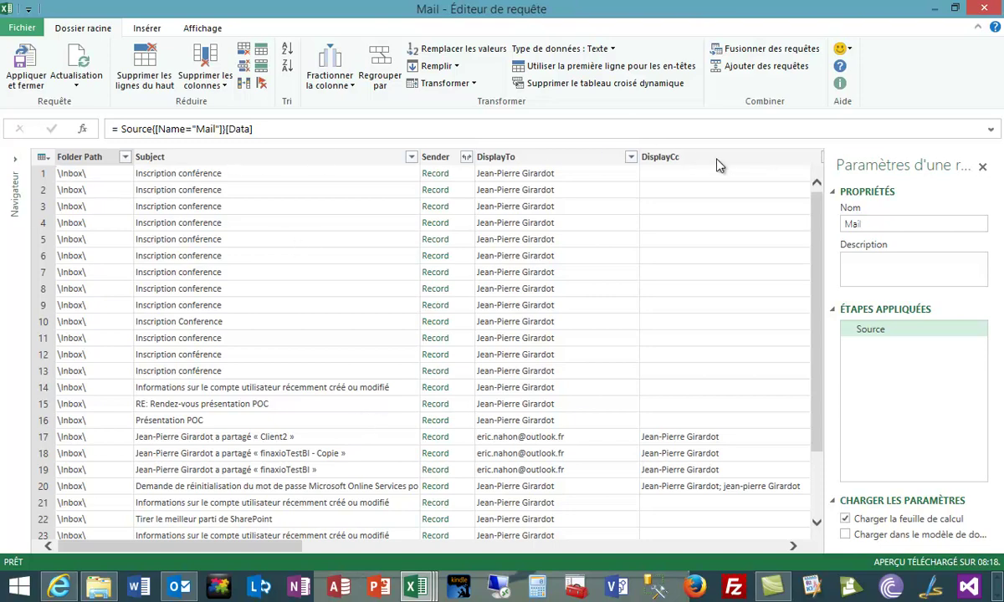
Expand the Body column keeping only TextBody, leaving out HtmlBody.
left_click_drag(224, 548, 698, 548)
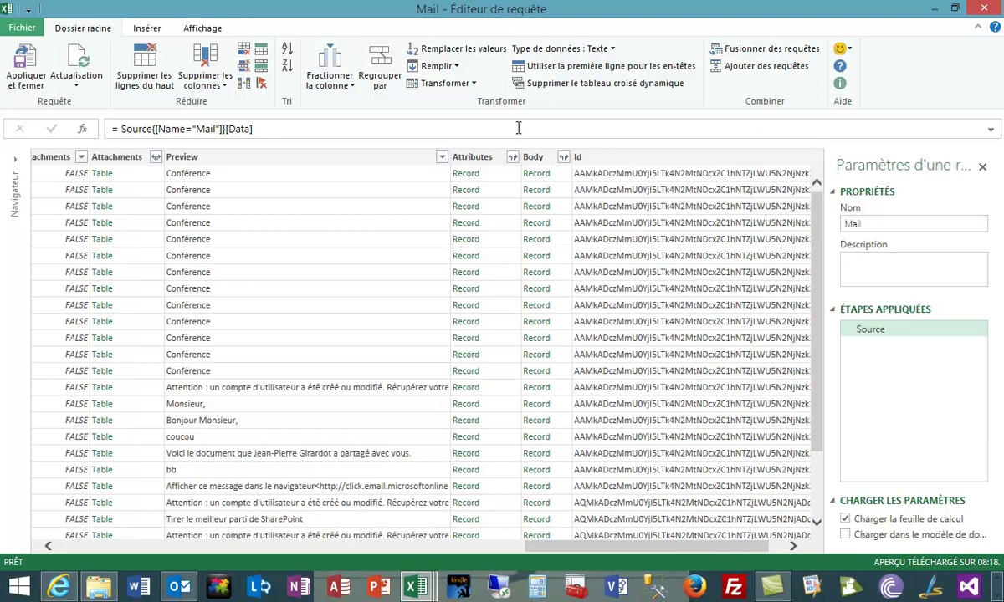
left_click(564, 159)
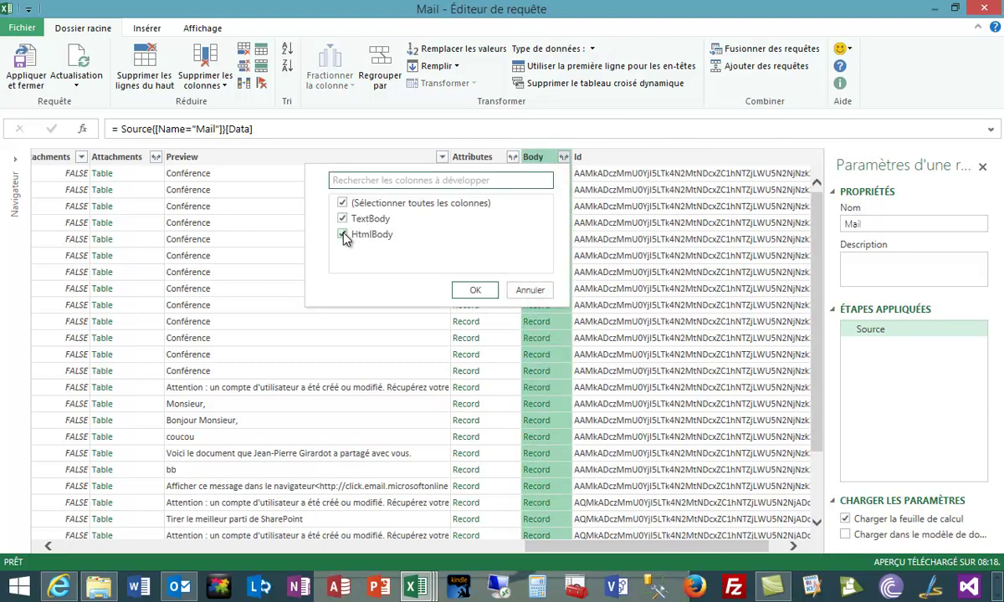
left_click(343, 235)
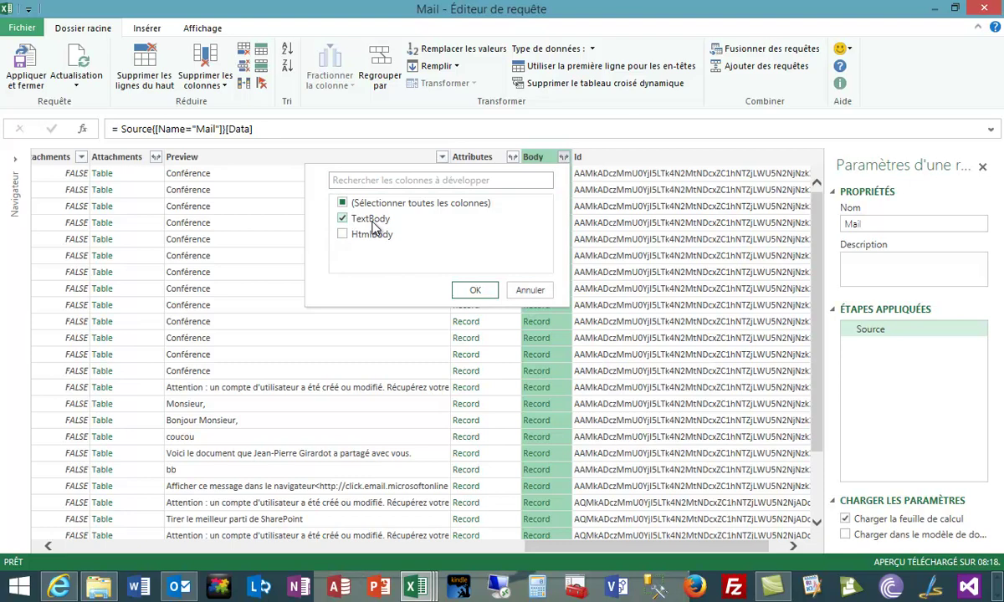
left_click(474, 290)
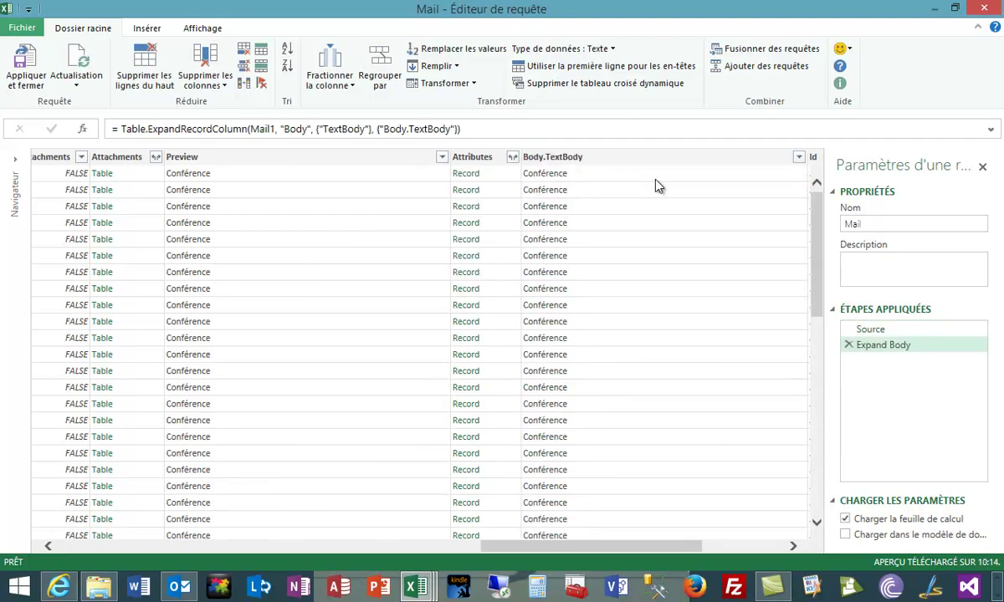
Preview the full Body.TextBody text of the first message.
left_click(562, 183)
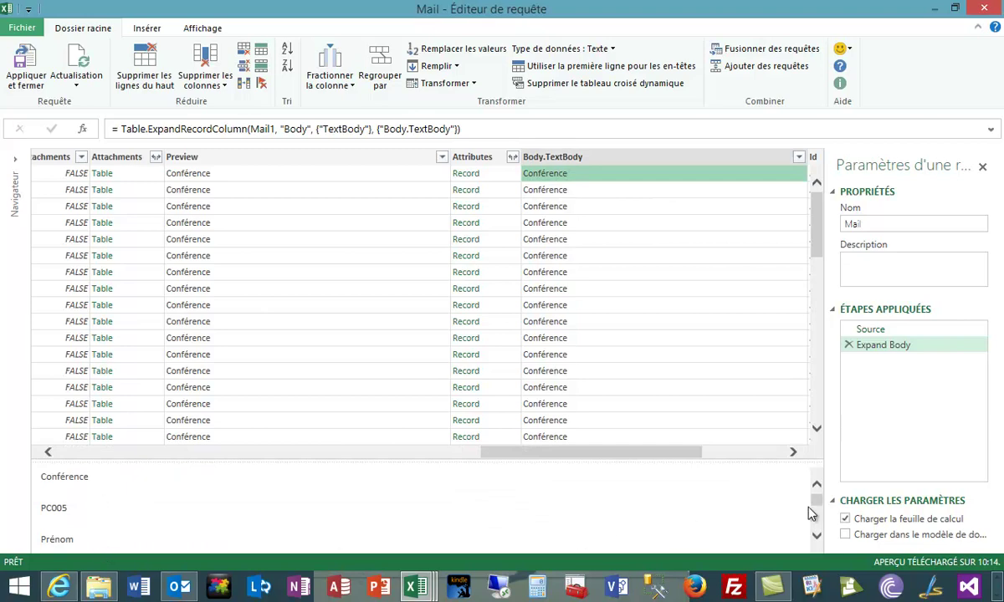
scroll(808, 507, "down", 3)
left_click_drag(634, 459, 188, 173)
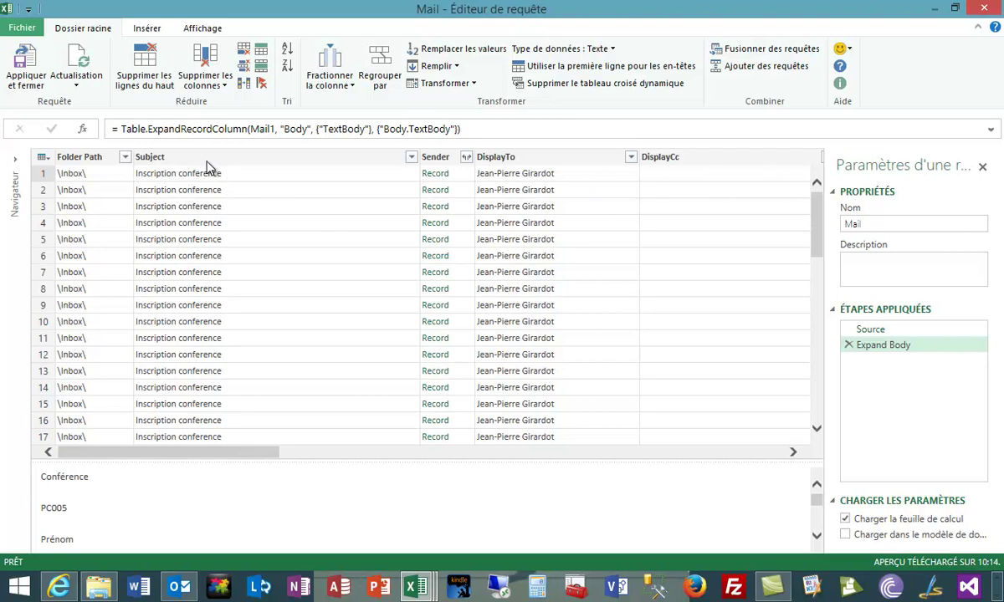
Filter Subject to rows beginning with 'Inscription', trimming 'conference' from the filter formula.
right_click(176, 174)
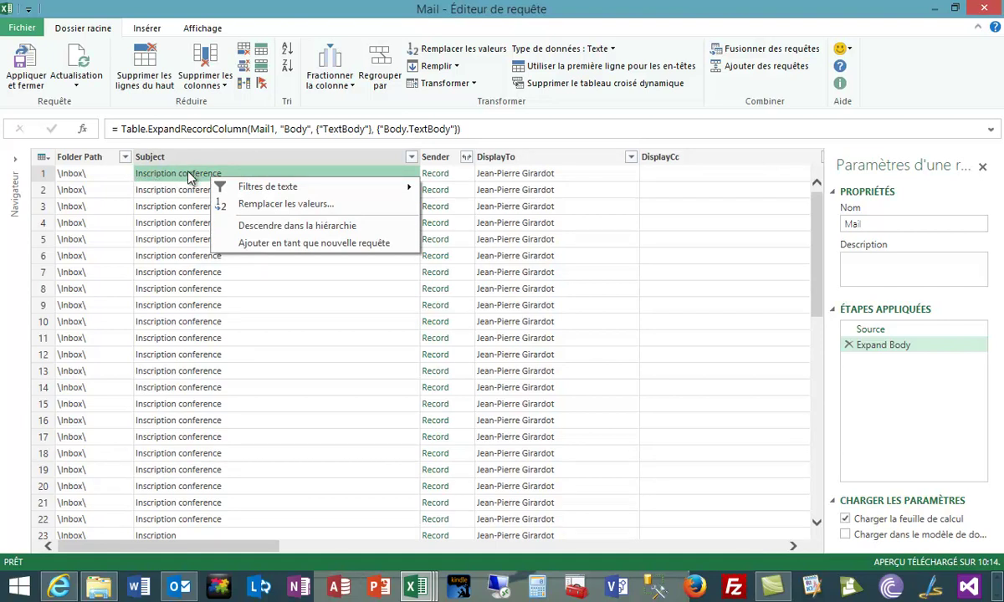
mouse_move(272, 186)
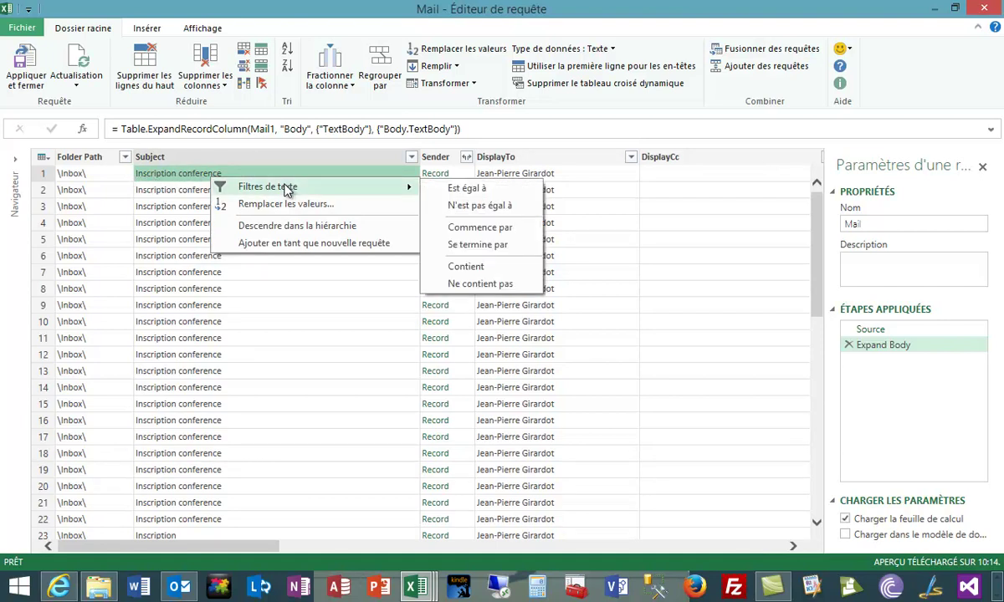
left_click(500, 228)
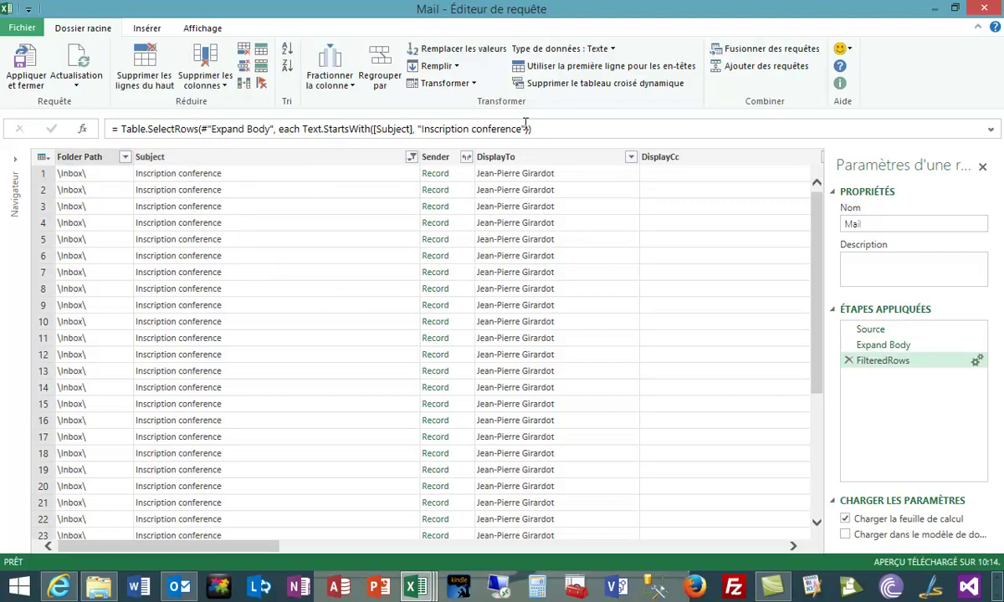
left_click_drag(521, 128, 469, 135)
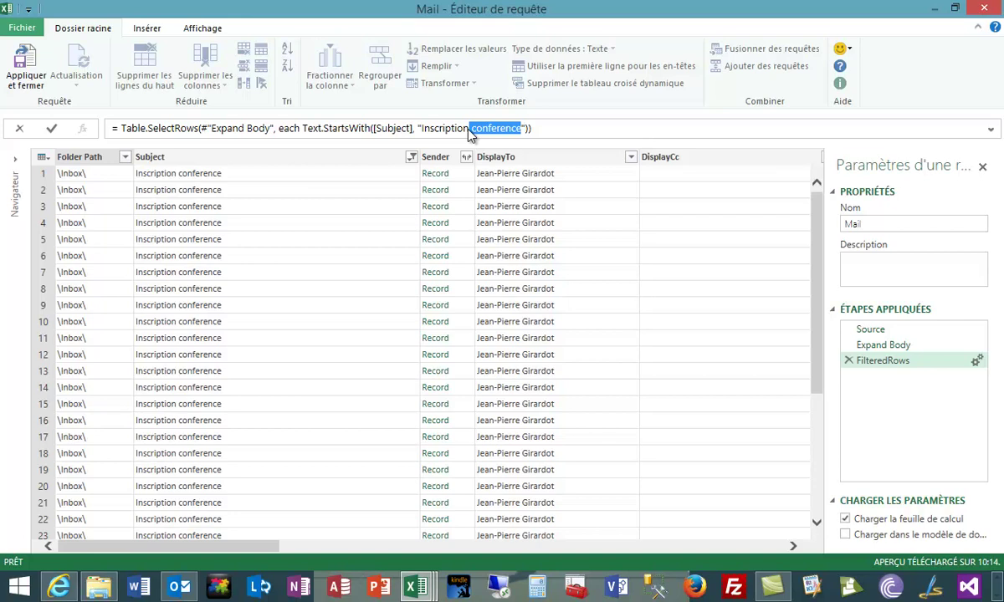
key("BackSpace")
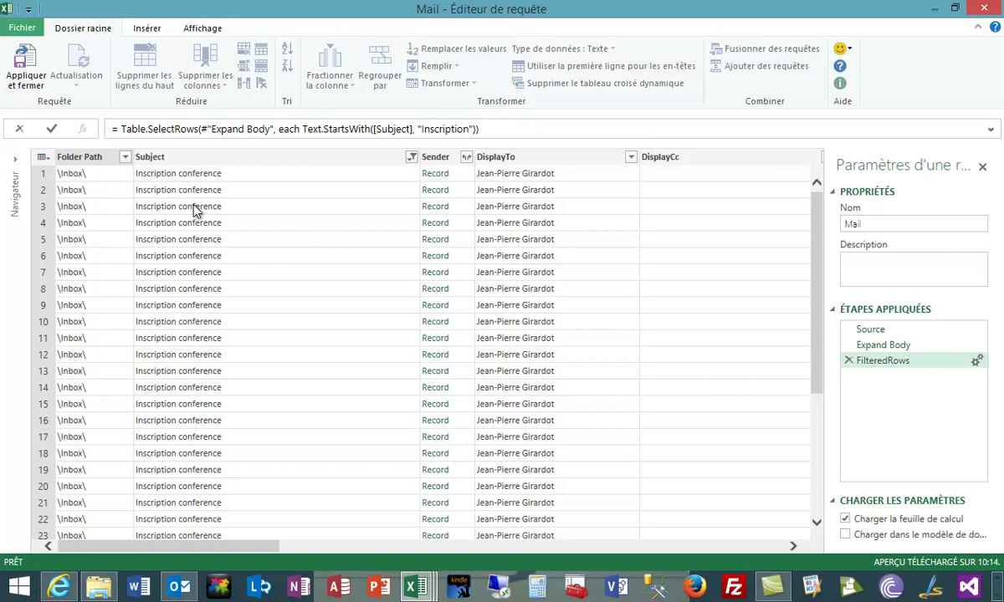
left_click(50, 130)
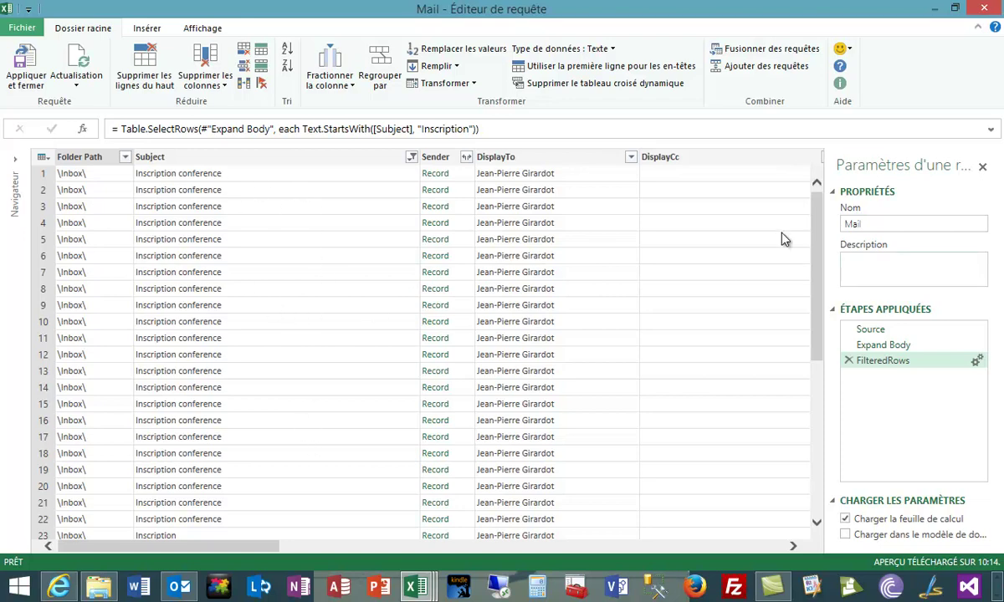
left_click_drag(822, 241, 828, 251)
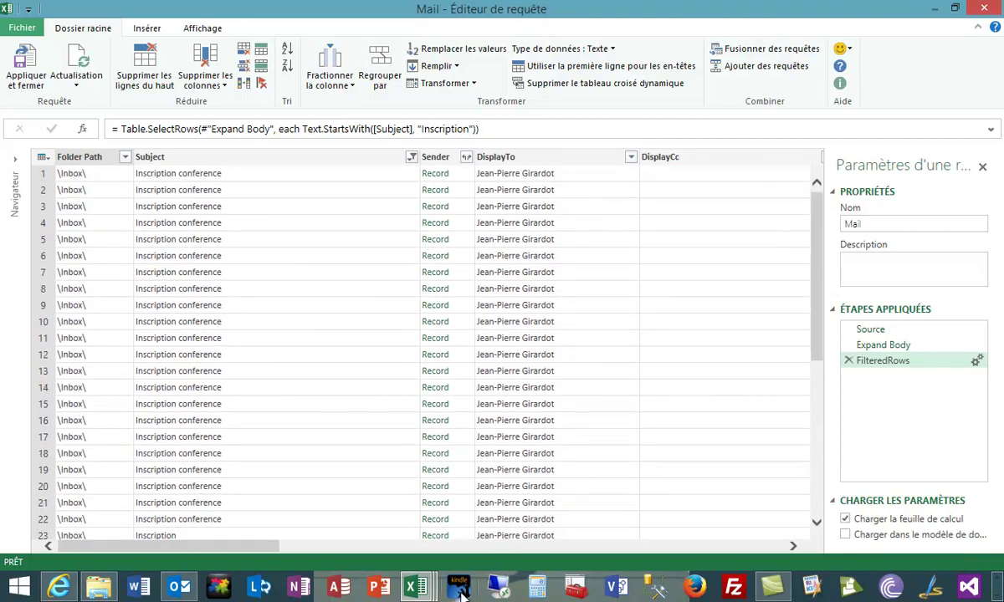
Scroll to Body.TextBody and preview the first registration email's full body text.
left_click_drag(237, 548, 713, 548)
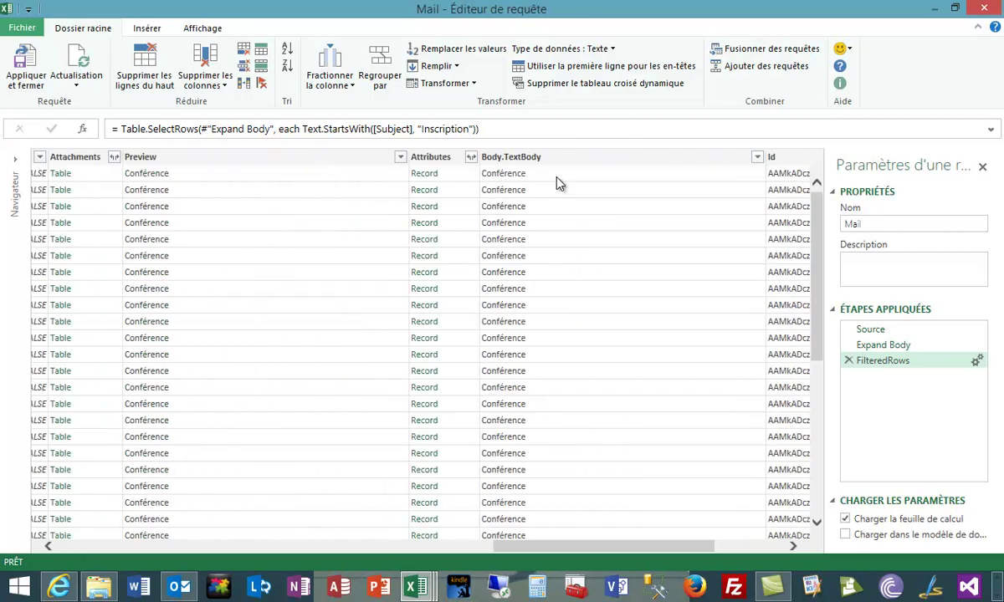
left_click(558, 175)
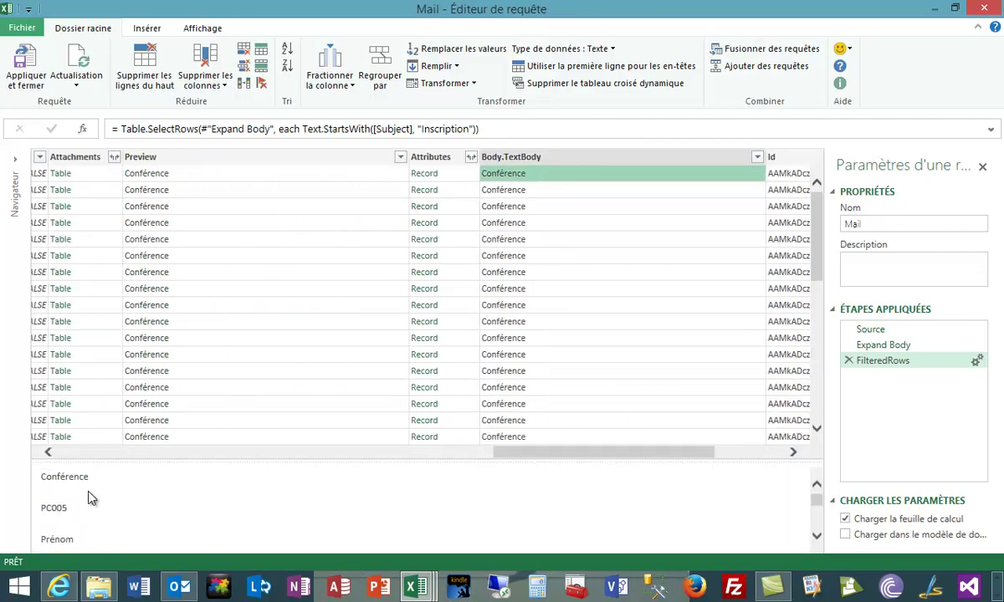
left_click_drag(817, 539, 818, 540)
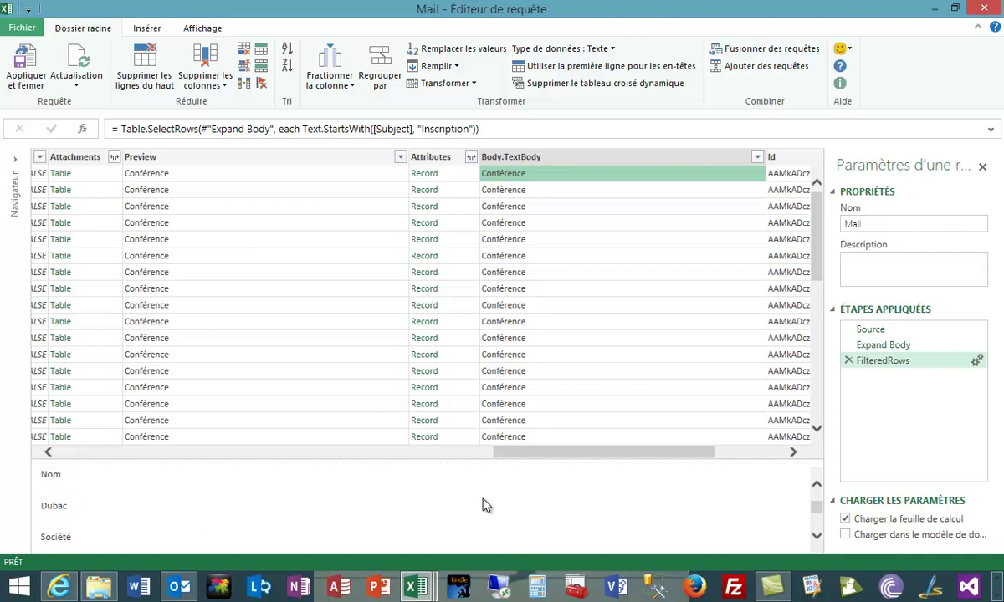
left_click_drag(818, 514, 818, 499)
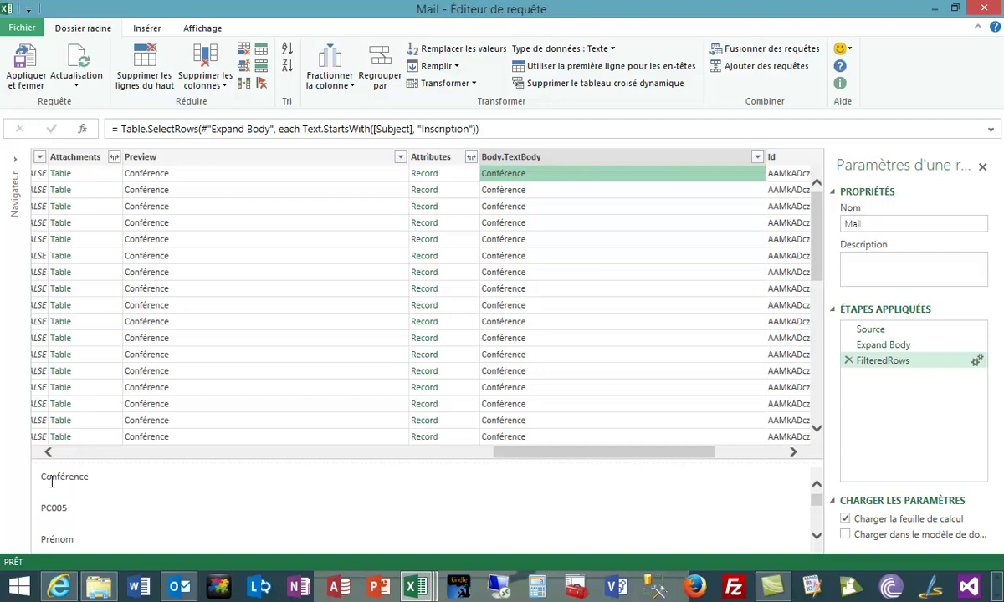
Split Body.TextBody at the leftmost custom delimiter 'Conférence' and preview Body.TextBody.2.
right_click(554, 158)
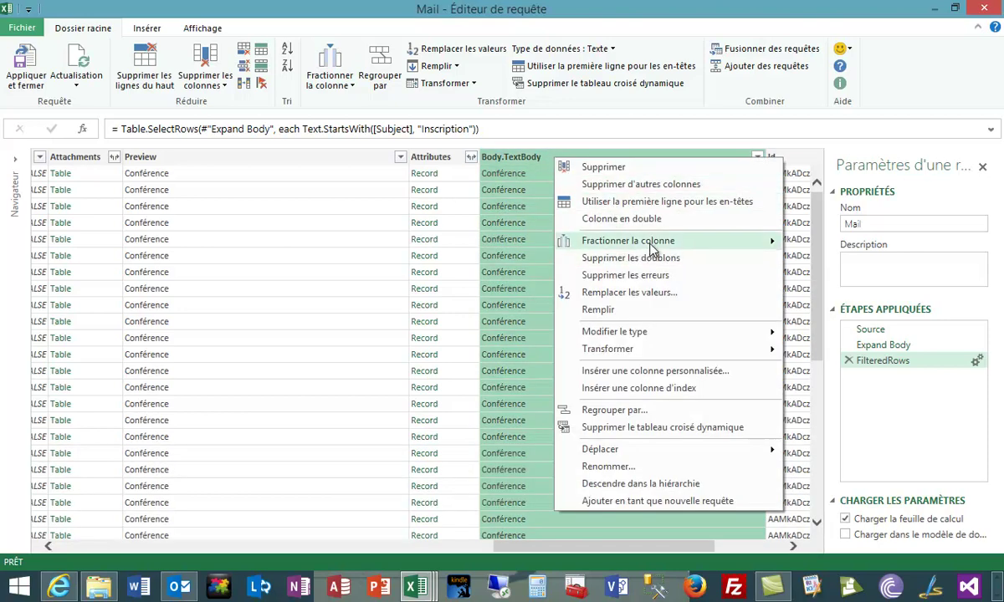
mouse_move(650, 244)
left_click(896, 244)
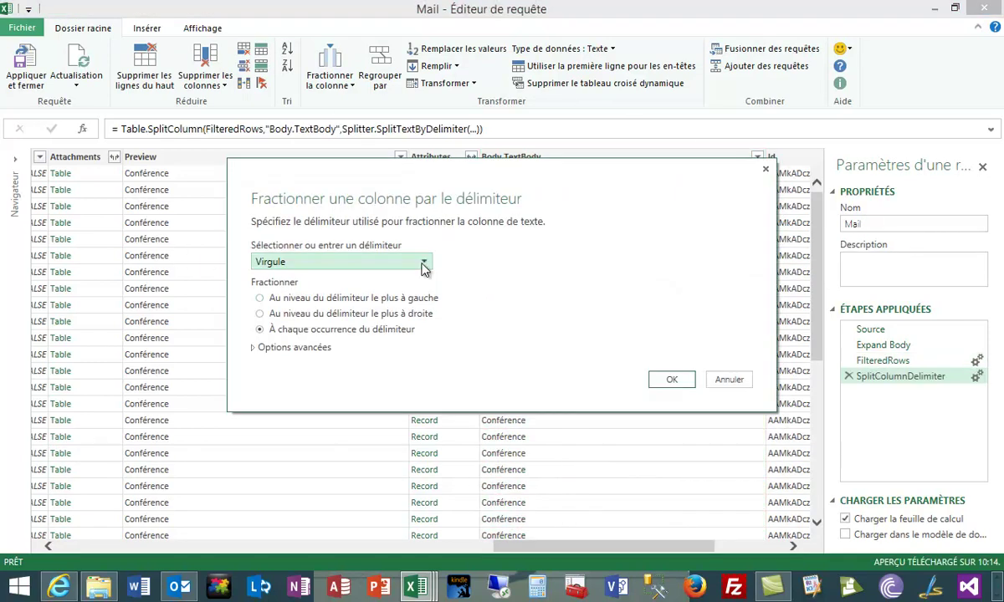
left_click(423, 264)
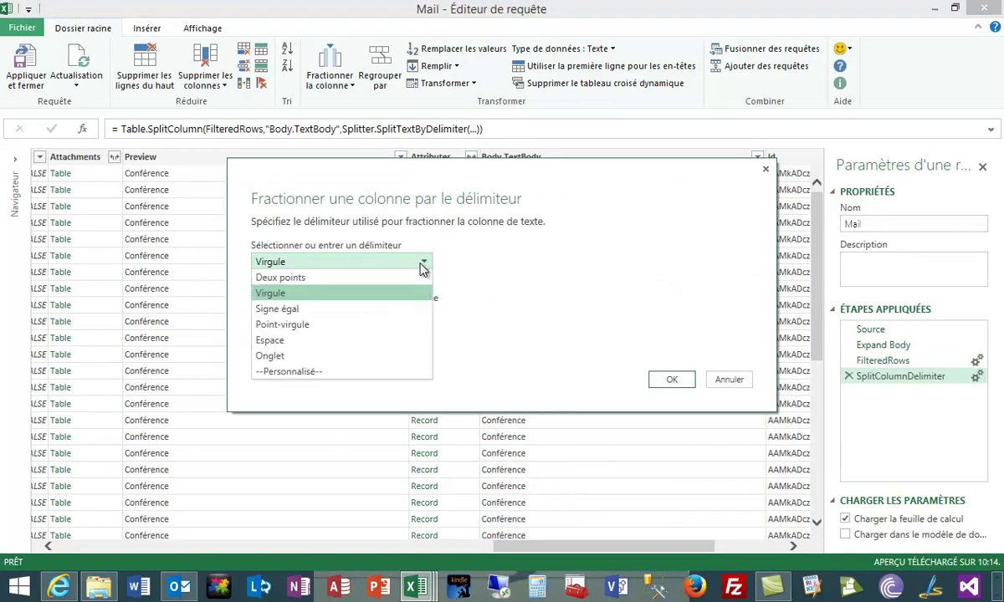
left_click(289, 373)
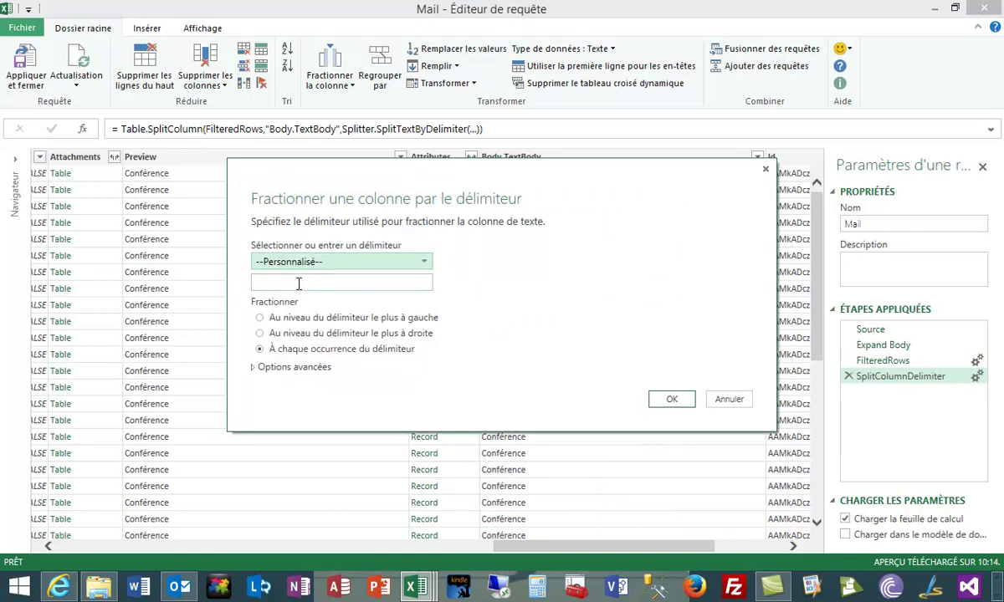
left_click(299, 284)
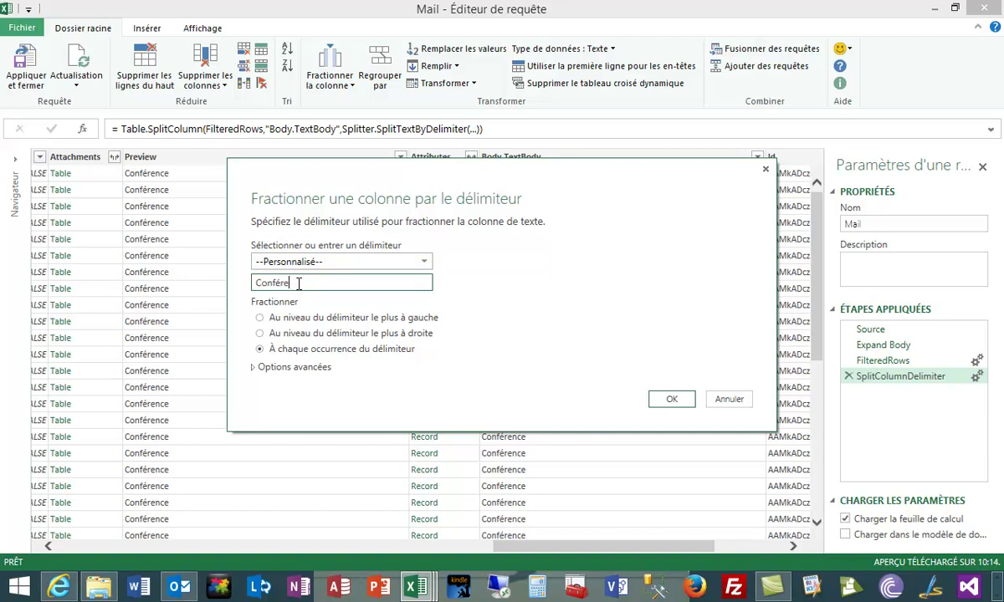
type("Conférence")
left_click(283, 319)
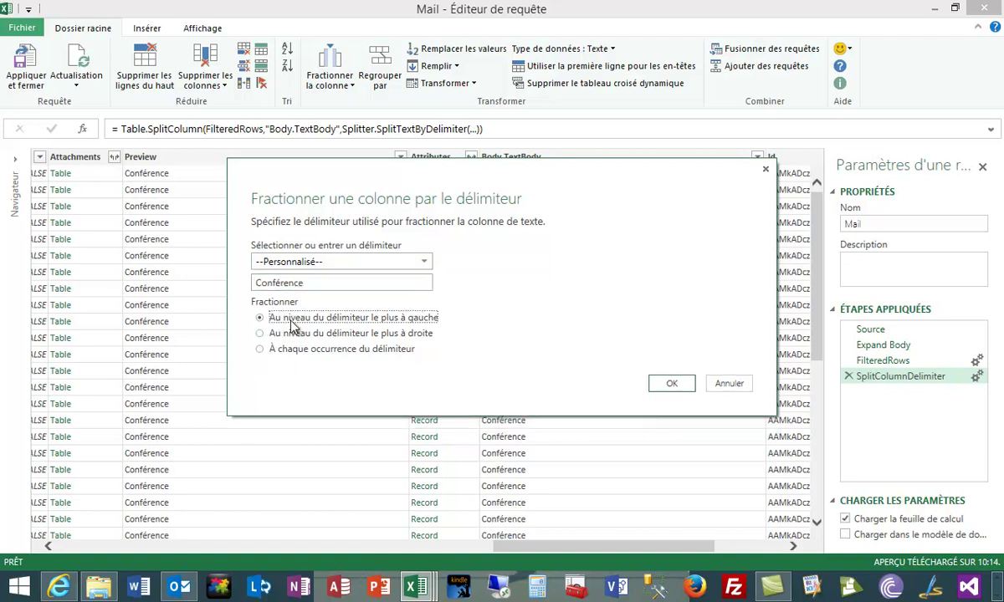
left_click(672, 384)
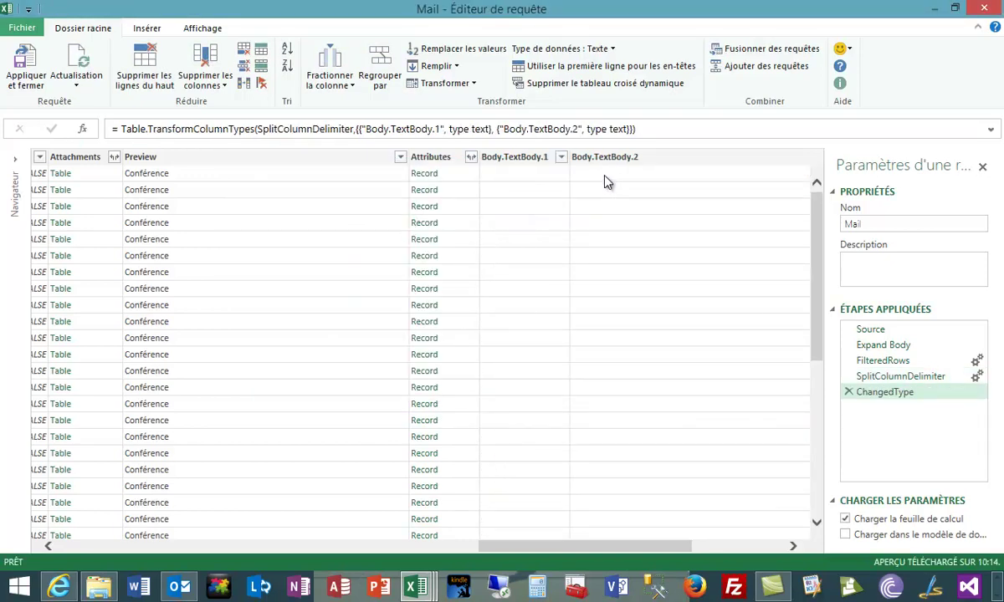
left_click(604, 175)
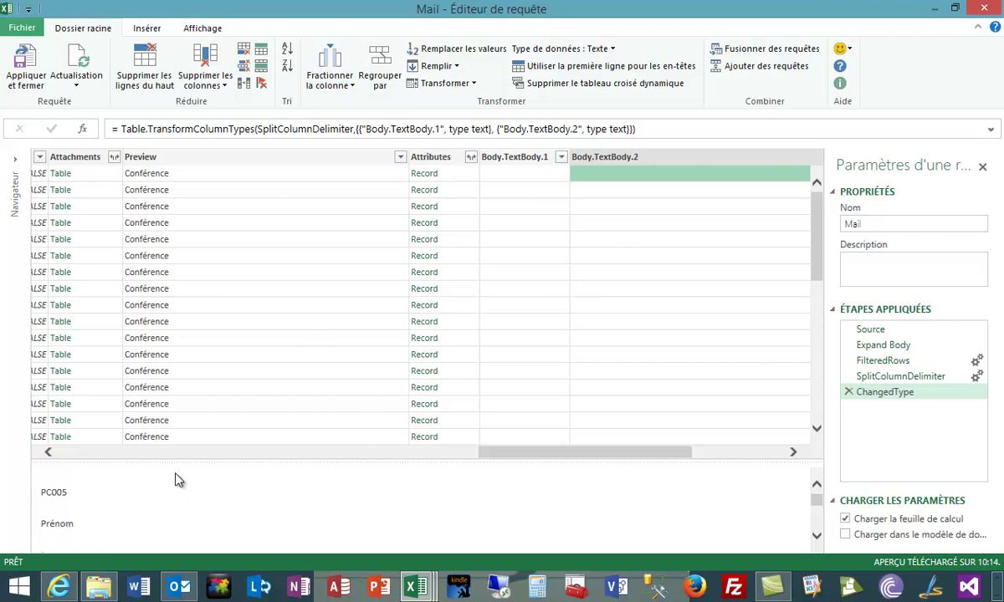
Split Body.TextBody.2 at the leftmost 'Prénom', then preview the conference code and remaining text.
right_click(670, 164)
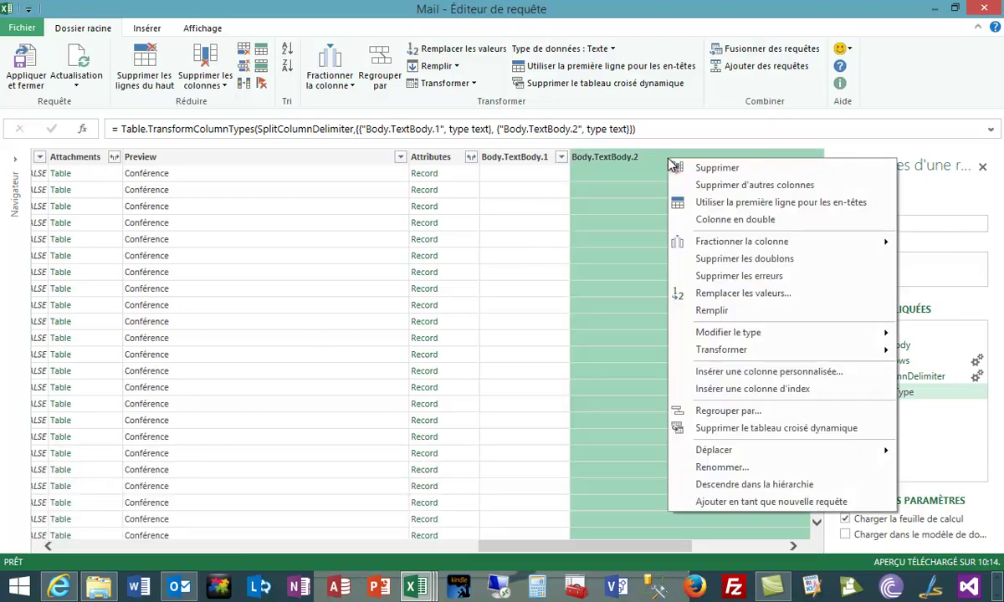
mouse_move(750, 246)
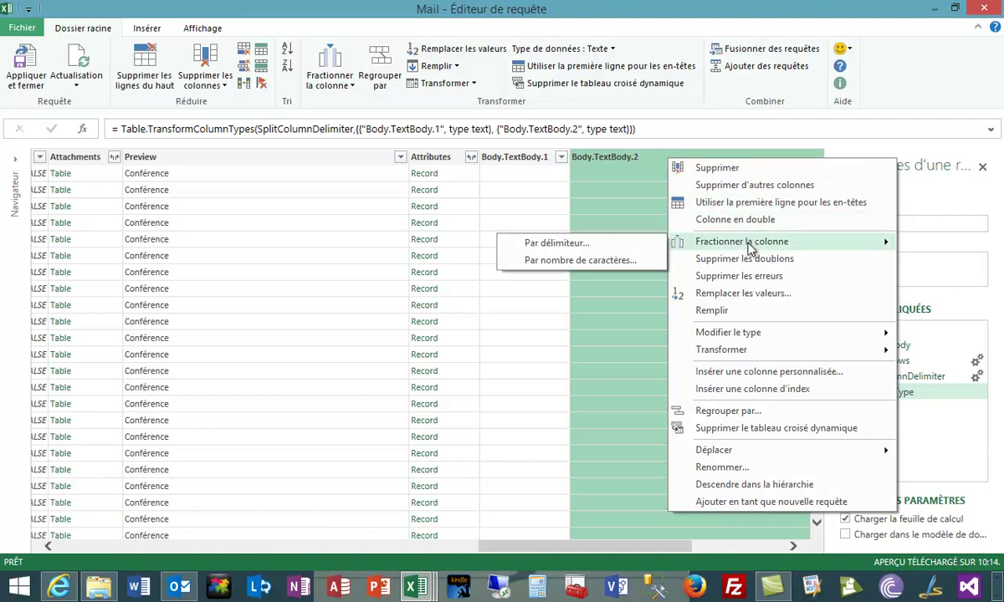
left_click(608, 244)
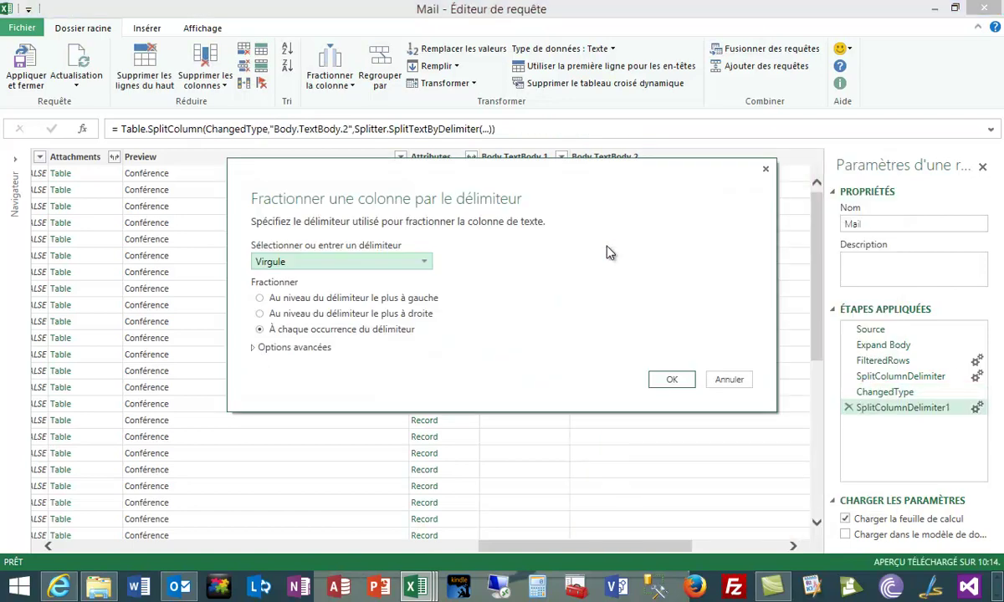
left_click(425, 263)
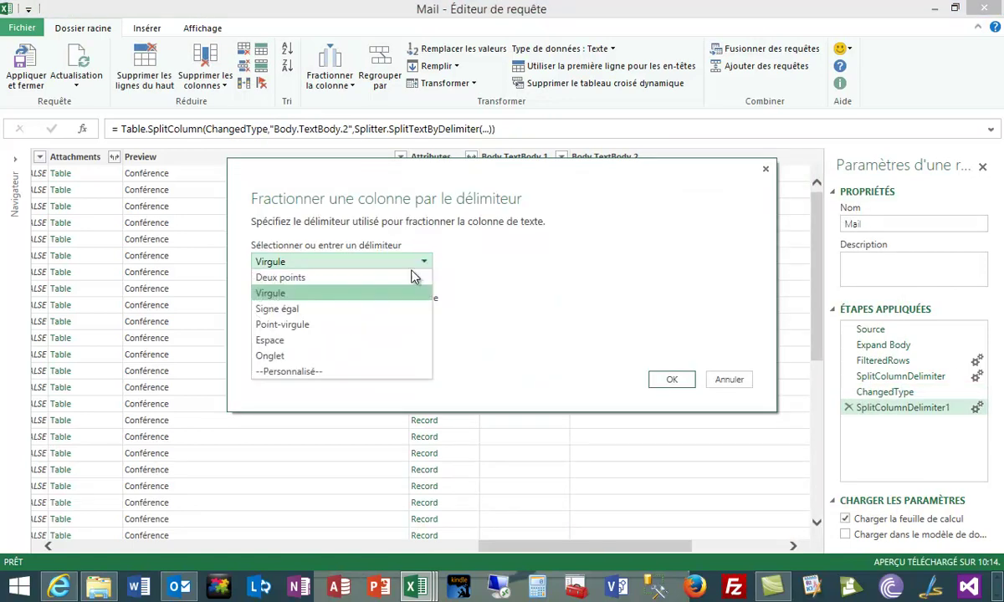
left_click(292, 371)
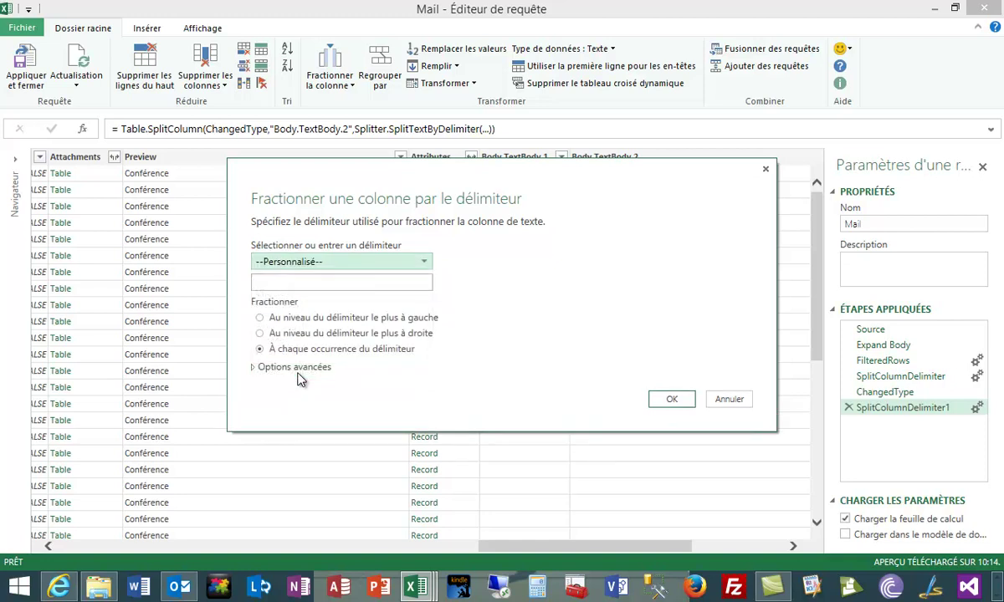
left_click(290, 282)
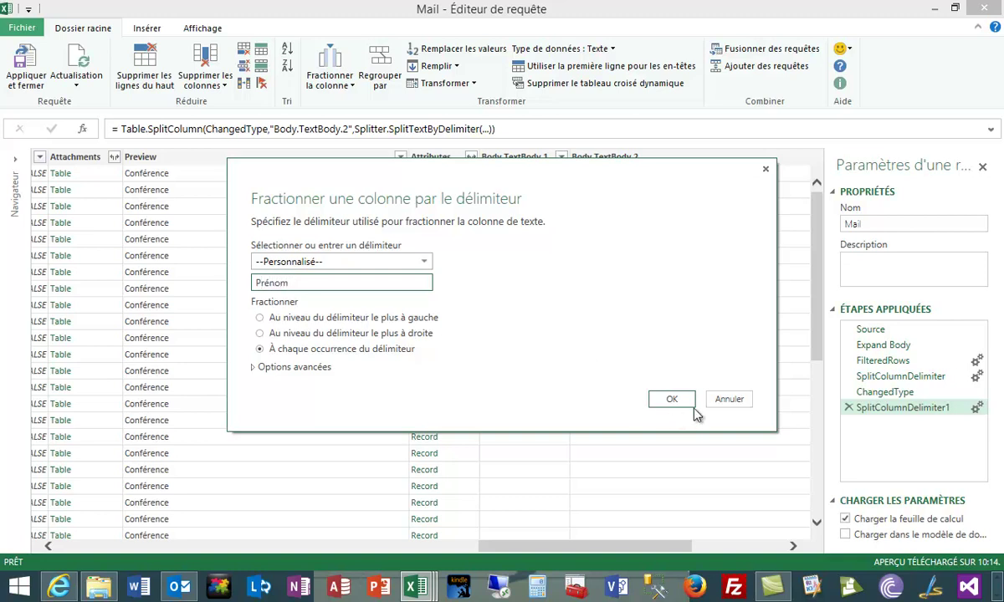
left_click(280, 318)
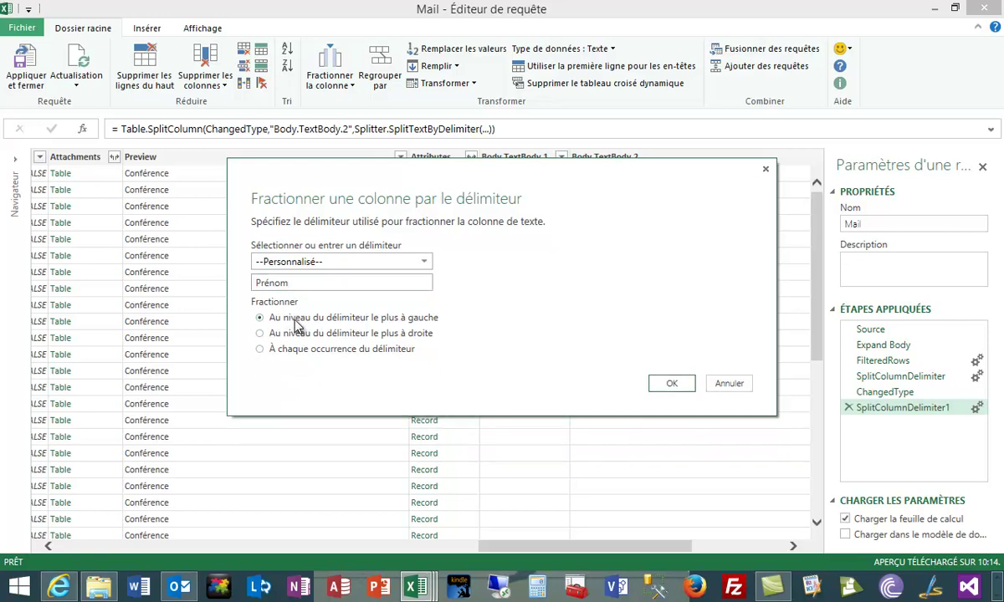
left_click(671, 384)
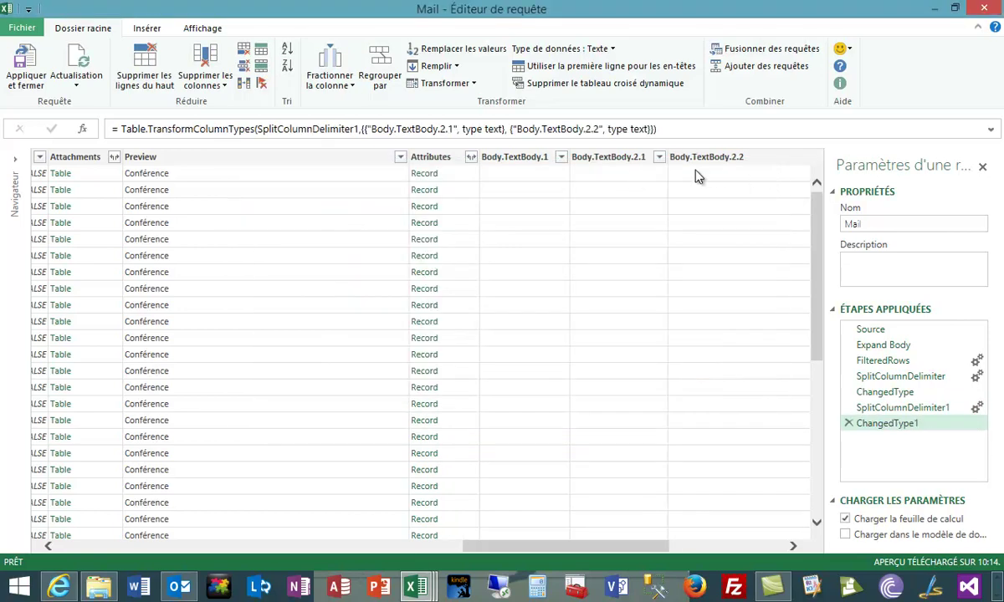
left_click(579, 173)
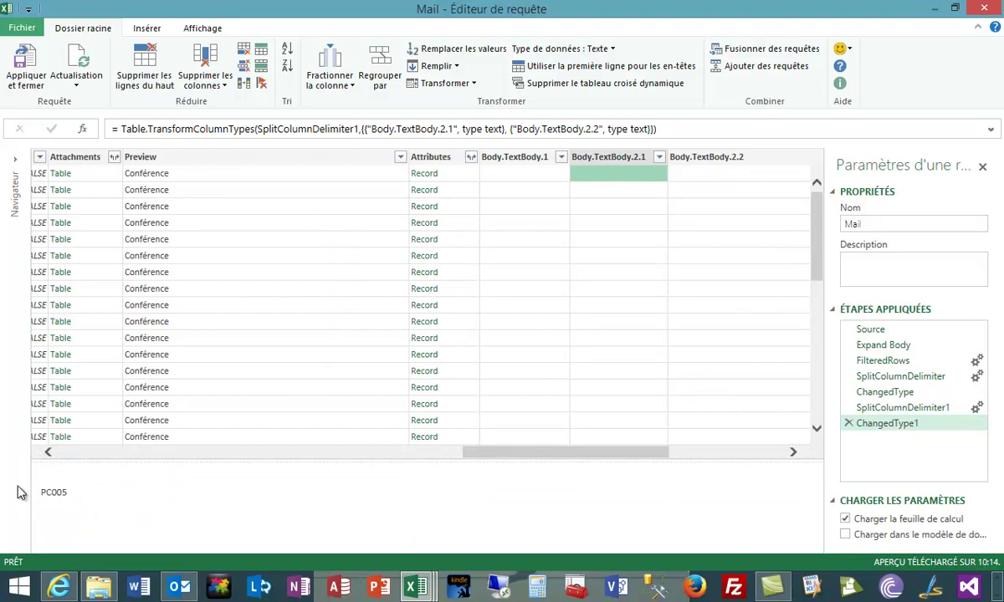
left_click(714, 177)
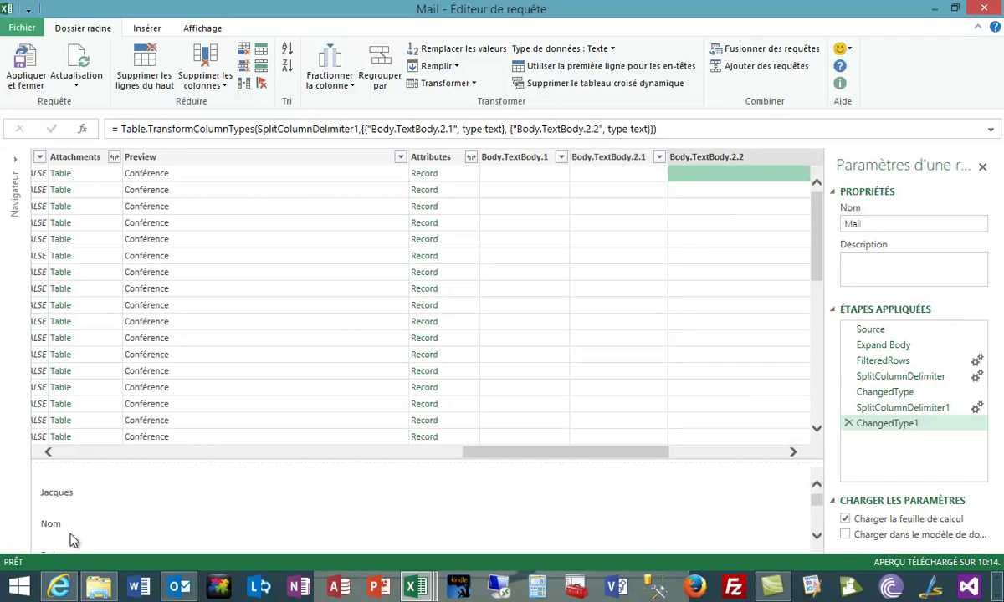
Split Body.TextBody.2.2 at the leftmost 'Nom', then preview the first name and surname columns.
right_click(739, 159)
mouse_move(552, 245)
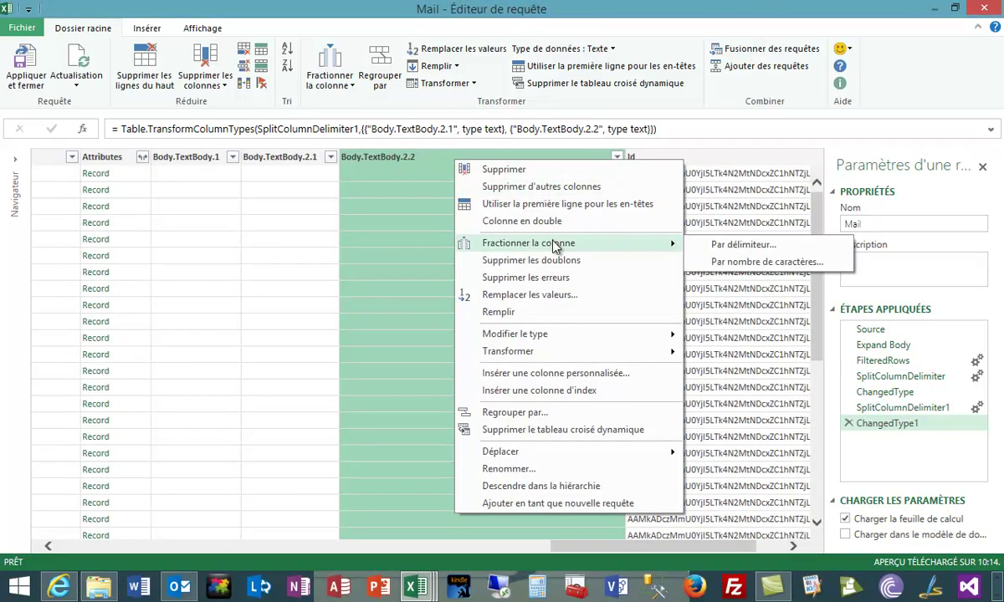
left_click(718, 245)
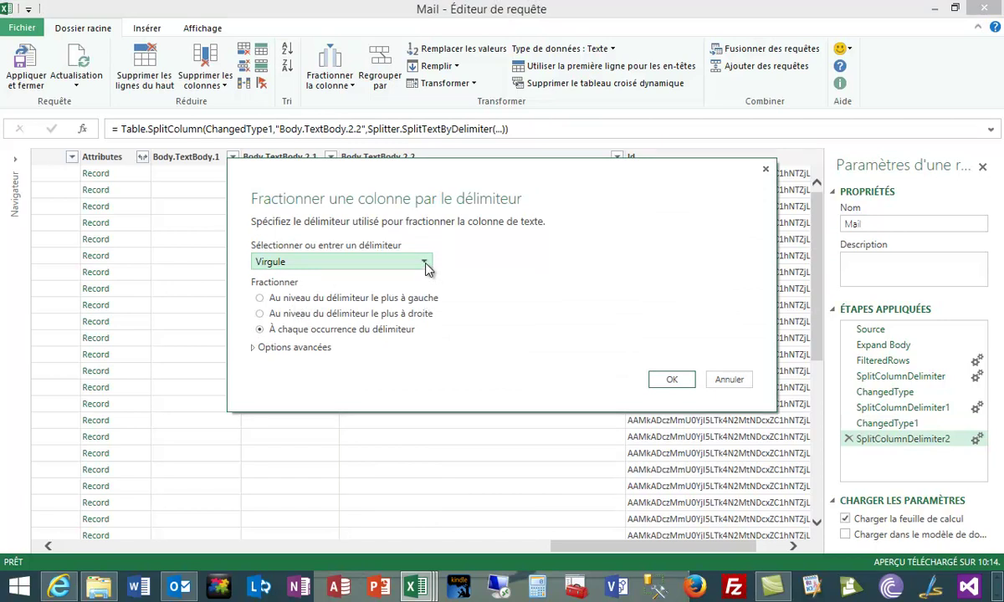
left_click(424, 264)
left_click(307, 374)
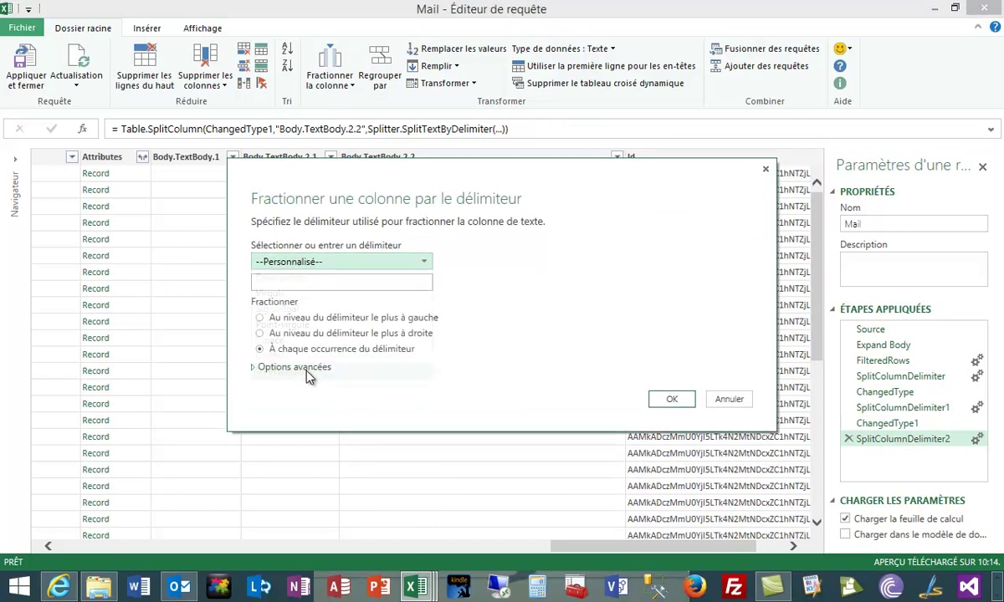
left_click(314, 285)
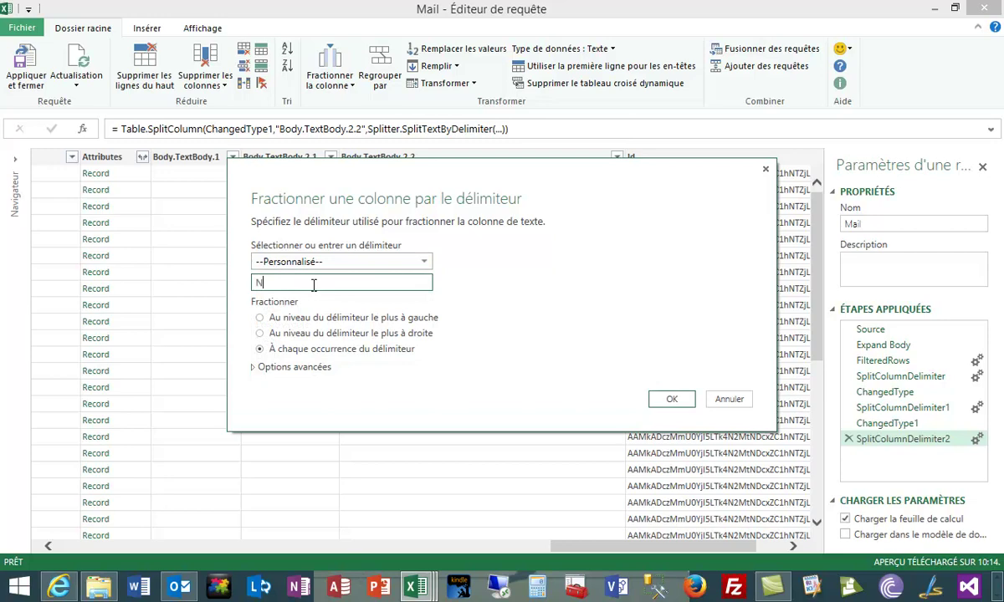
type("Nom")
left_click(259, 318)
left_click(674, 386)
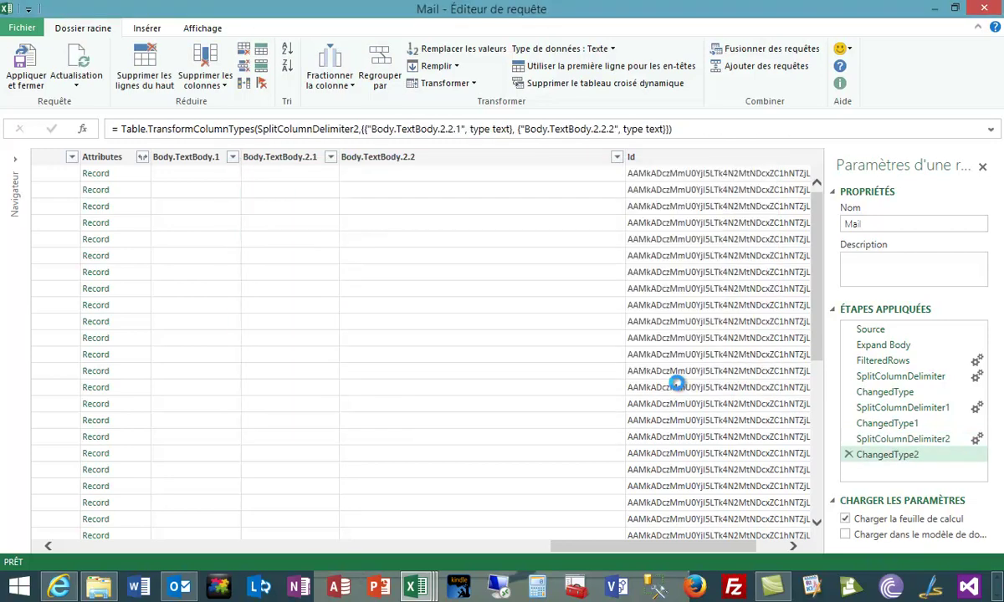
left_click(401, 175)
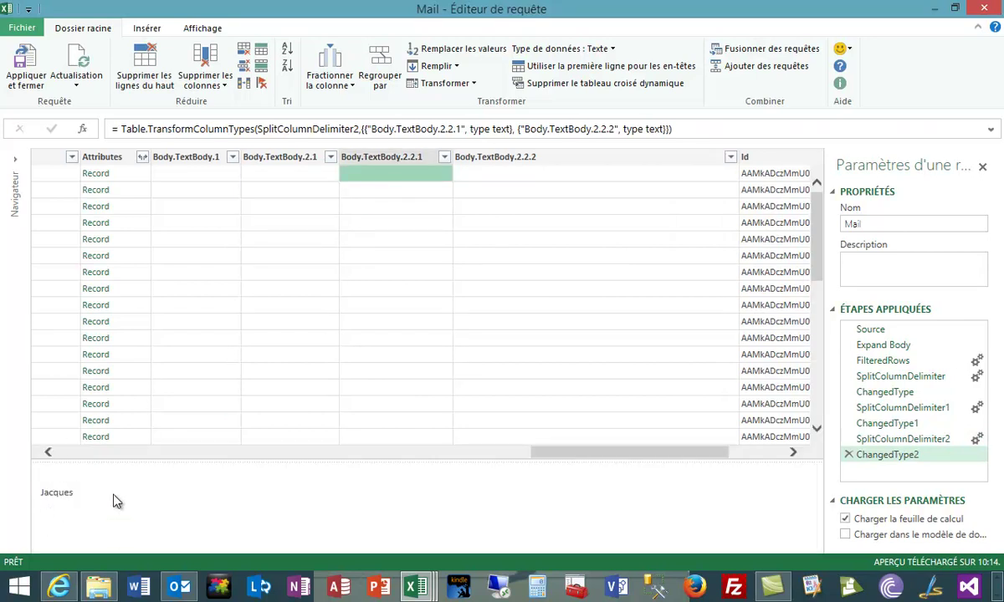
left_click(508, 176)
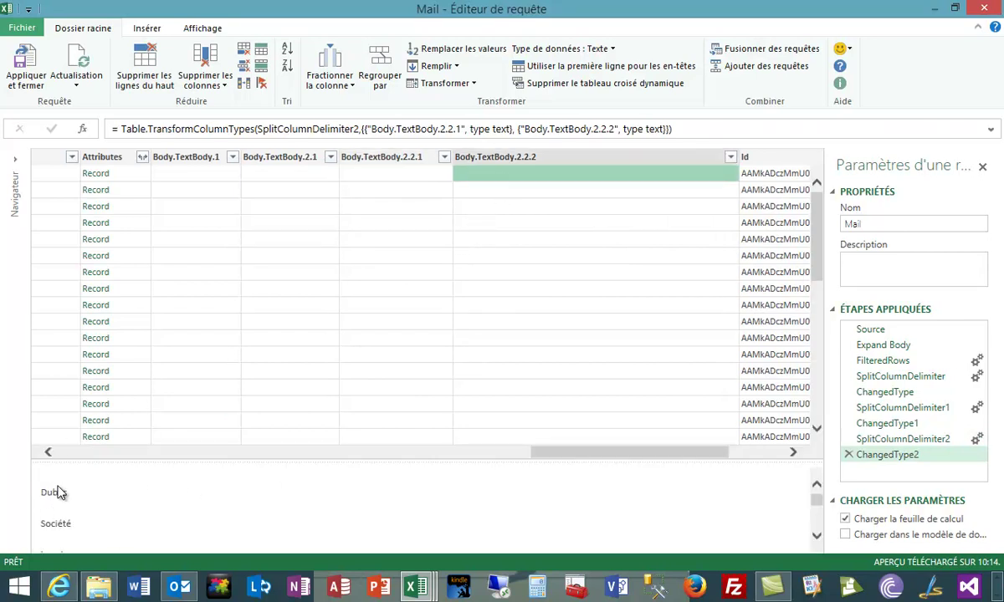
Split Body.TextBody.2.2.2 at the custom delimiter Société.
right_click(598, 157)
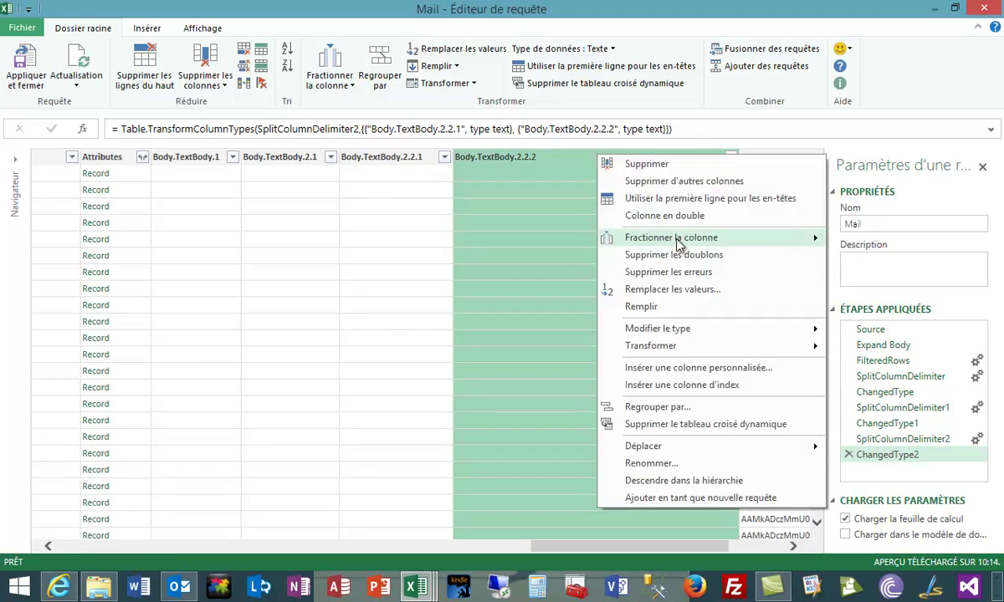
mouse_move(679, 243)
left_click(883, 243)
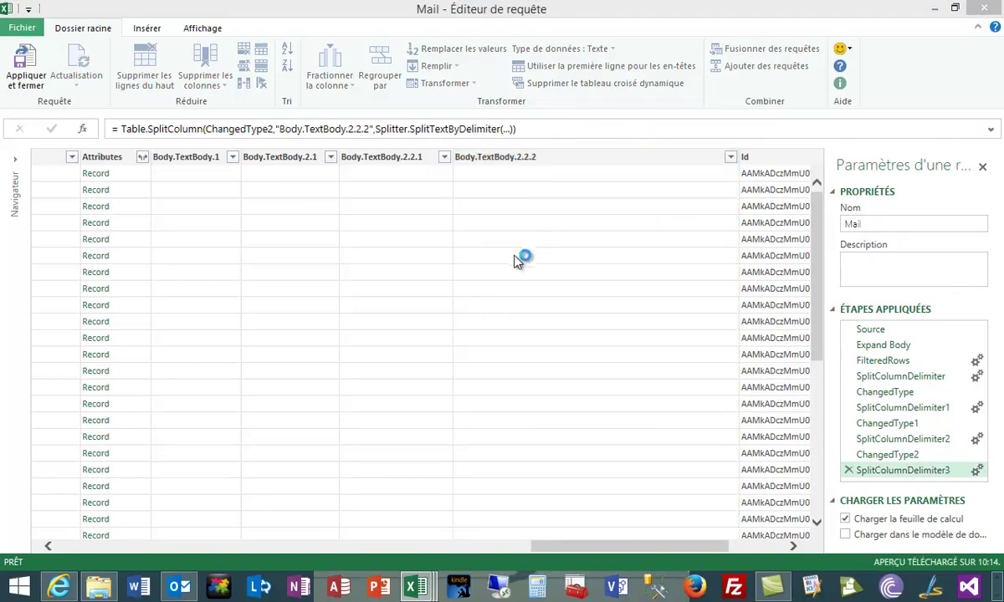
left_click(425, 264)
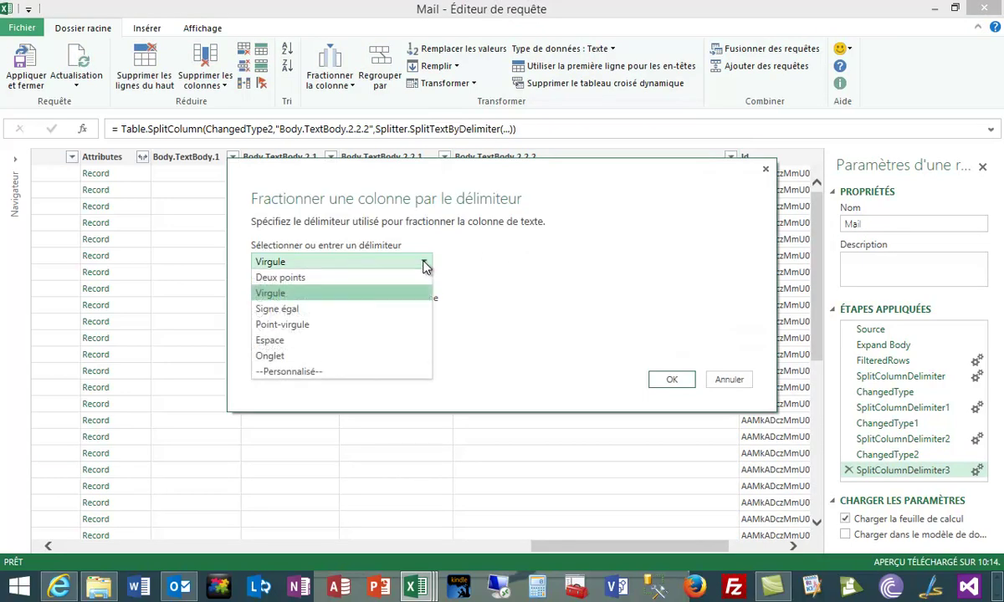
left_click(325, 371)
left_click(313, 280)
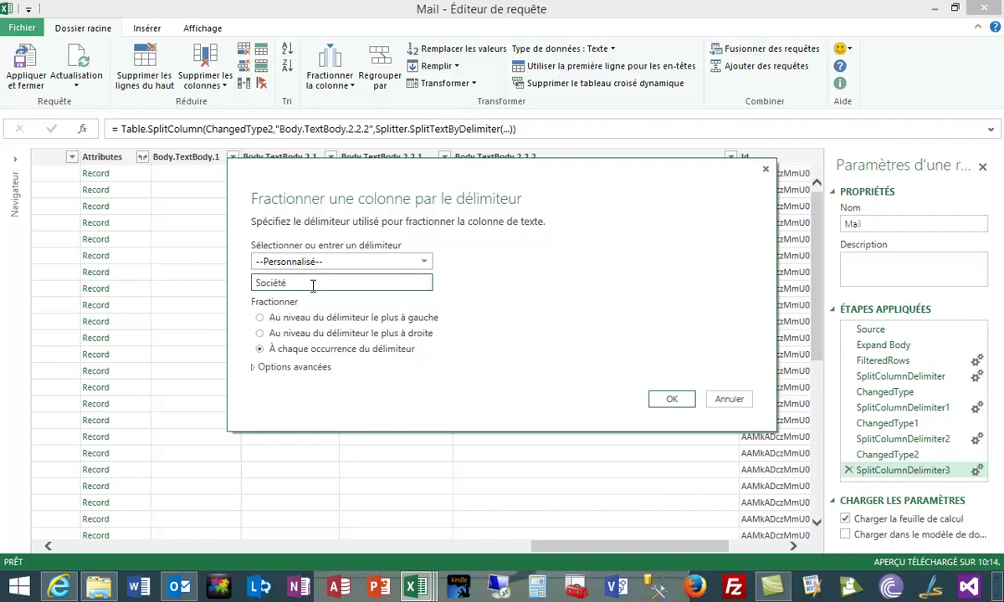
left_click(672, 401)
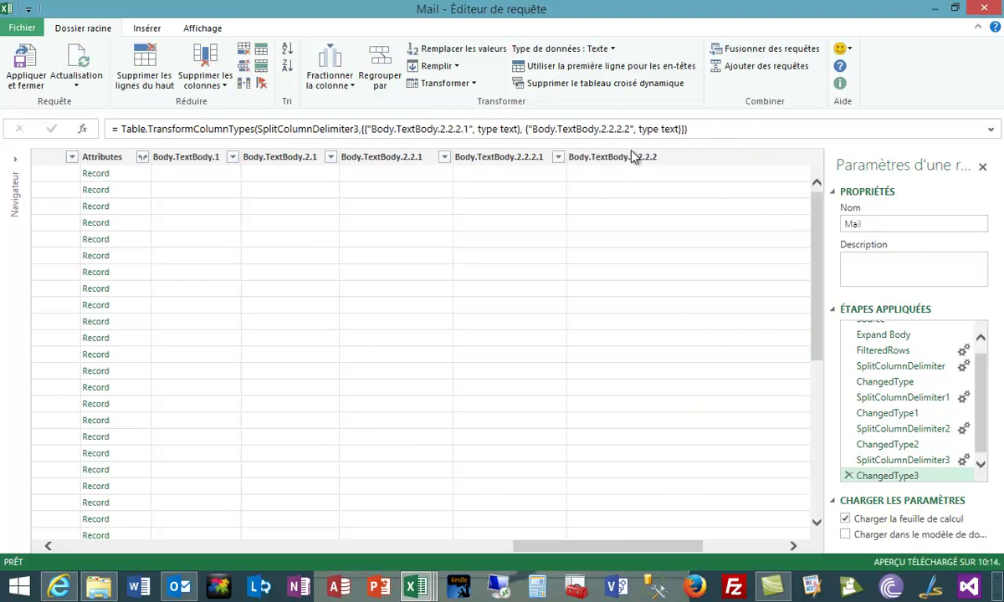
Split the resulting Body.TextBody.2.2.2.2 column again to isolate the e-mail text.
left_click(635, 158)
right_click(639, 159)
mouse_move(686, 240)
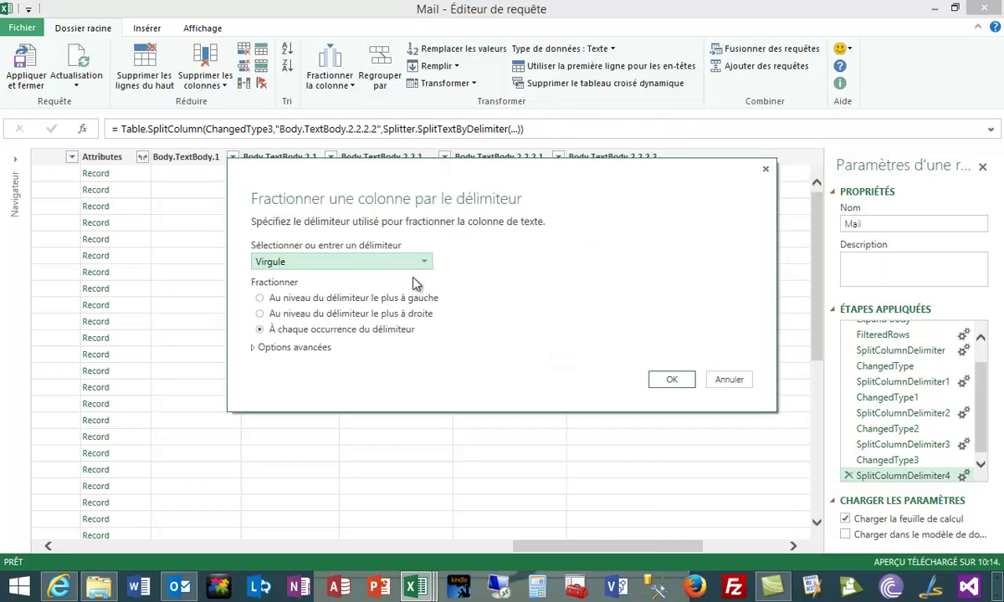
left_click(671, 379)
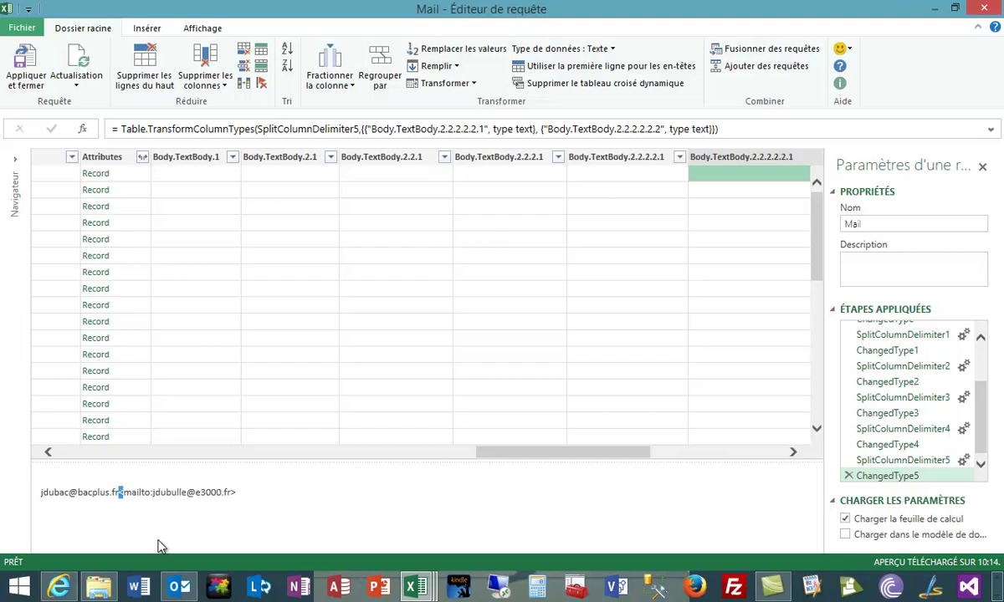
Split the last Body.TextBody column at the leftmost occurrence of the custom delimiter <.
right_click(740, 159)
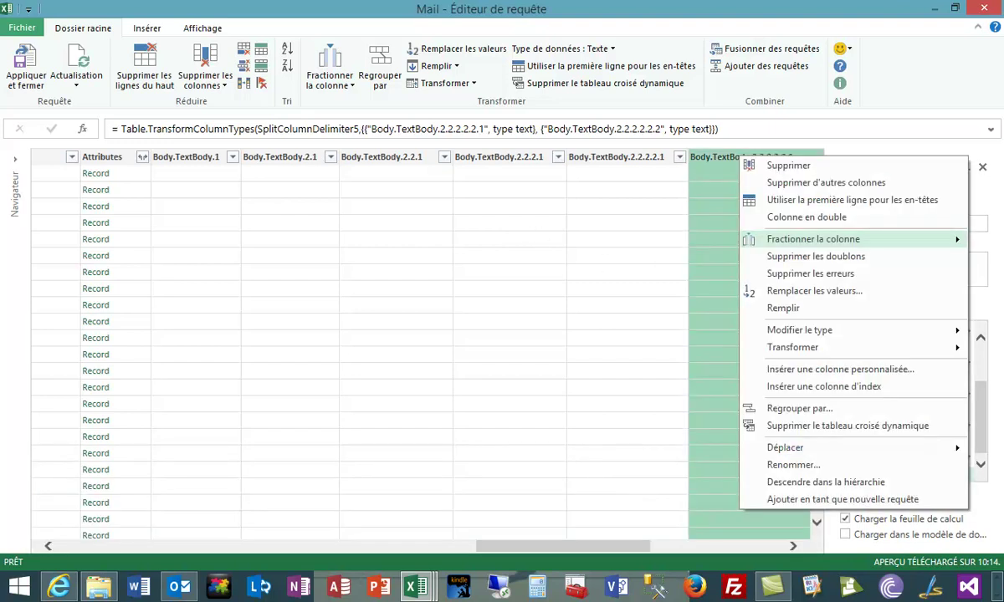
key("Right")
key("Return")
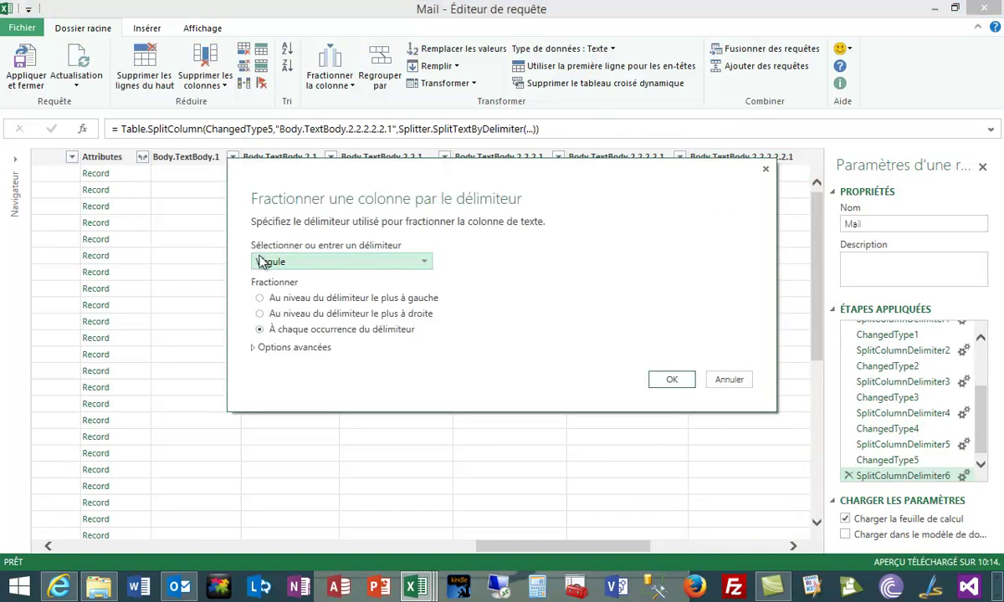
left_click(424, 263)
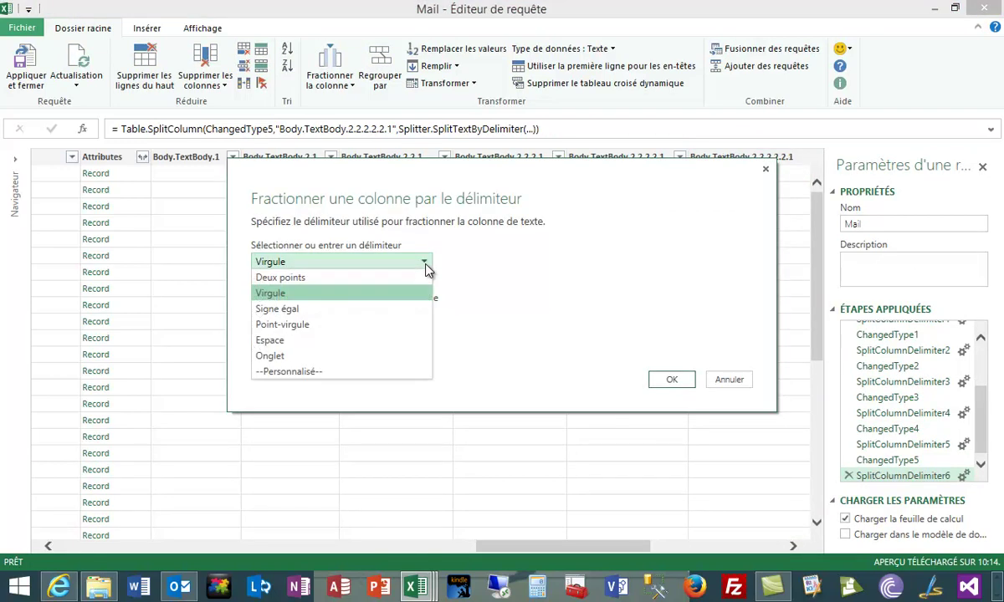
left_click(326, 372)
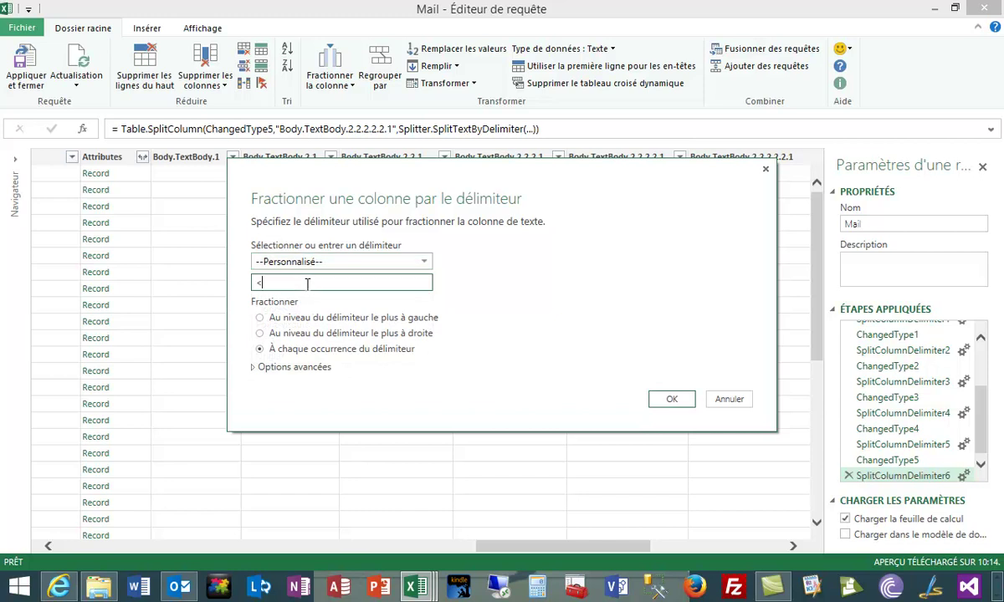
type("<")
left_click(259, 318)
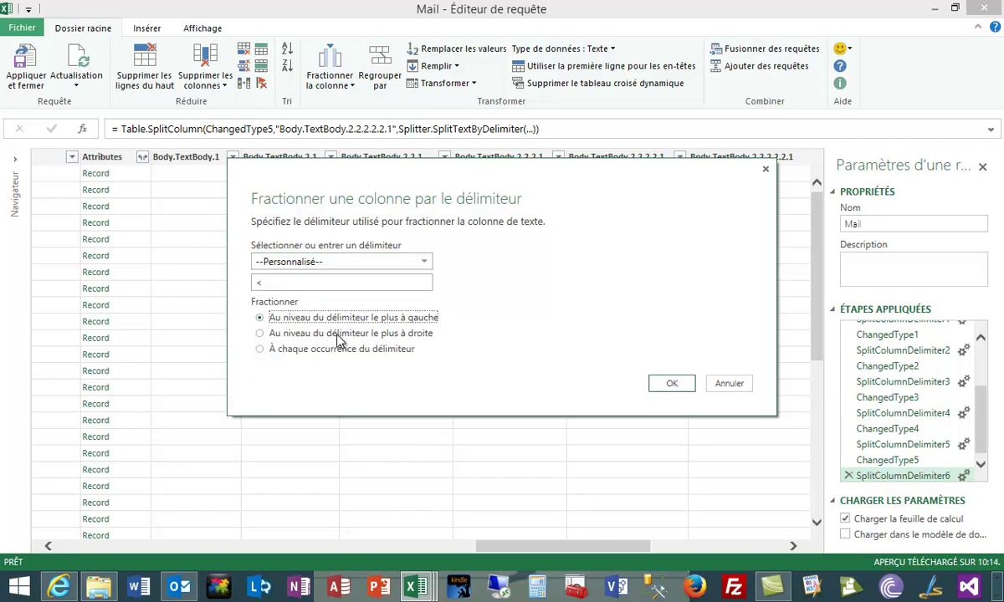
left_click(676, 395)
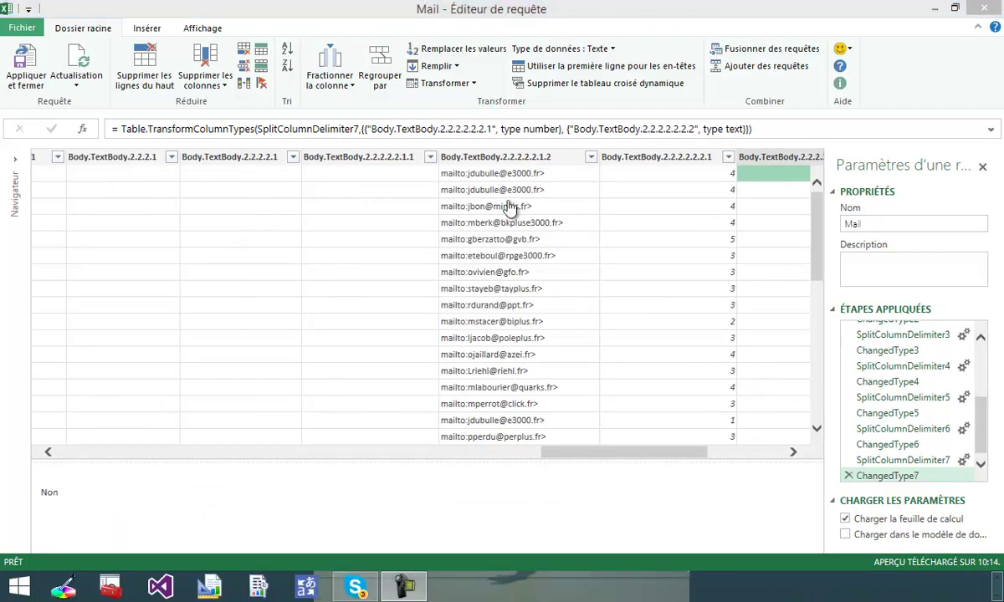
Scroll through the split columns, preview Body.TextBody.1 and 2.1 entries, then bring up Body.TextBody.2.1's options.
scroll(510, 207, "left", 5)
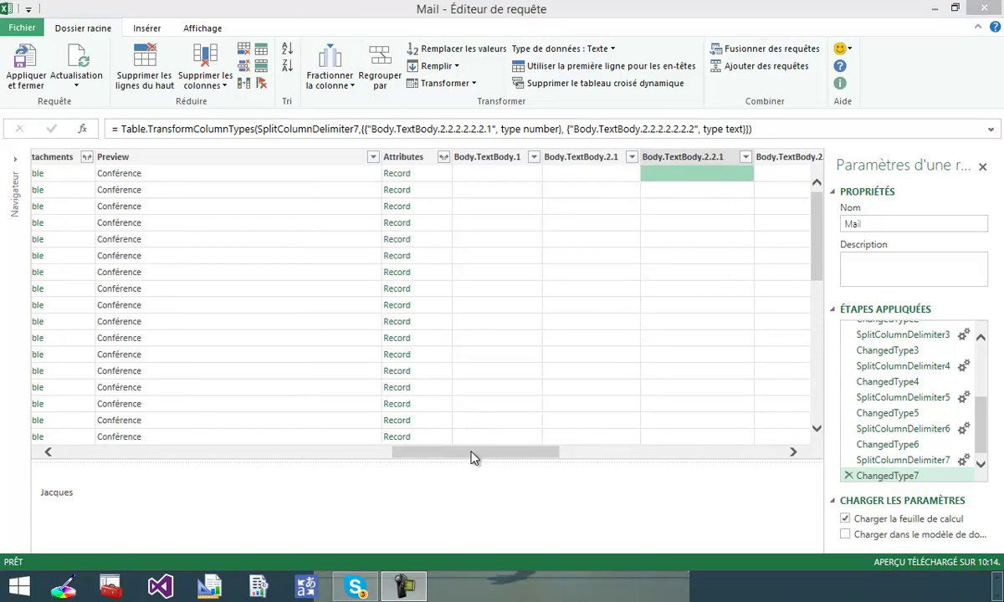
left_click_drag(472, 457, 569, 452)
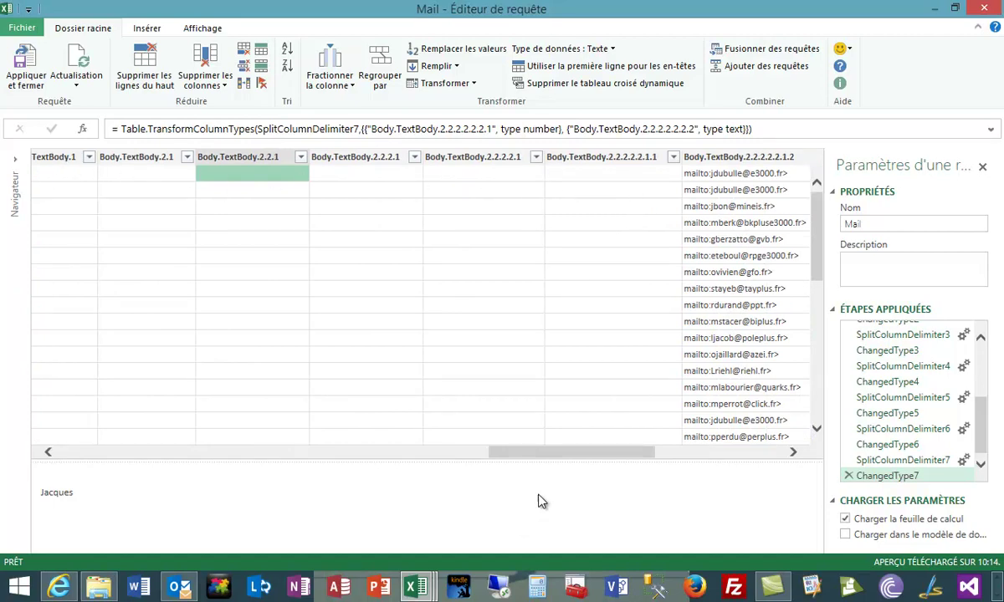
left_click_drag(604, 453, 484, 461)
left_click(632, 180)
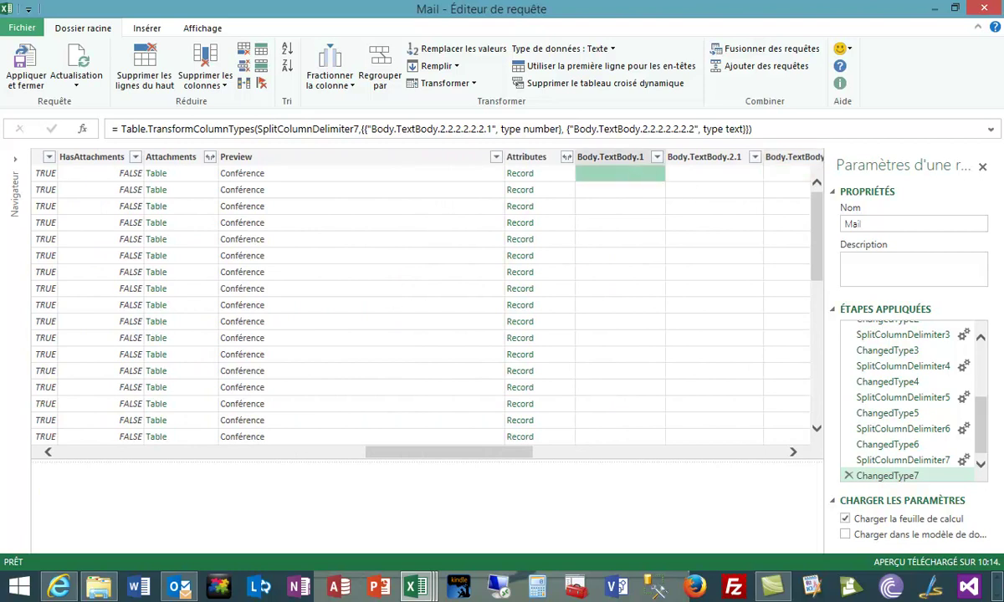
left_click(707, 173)
left_click(786, 173)
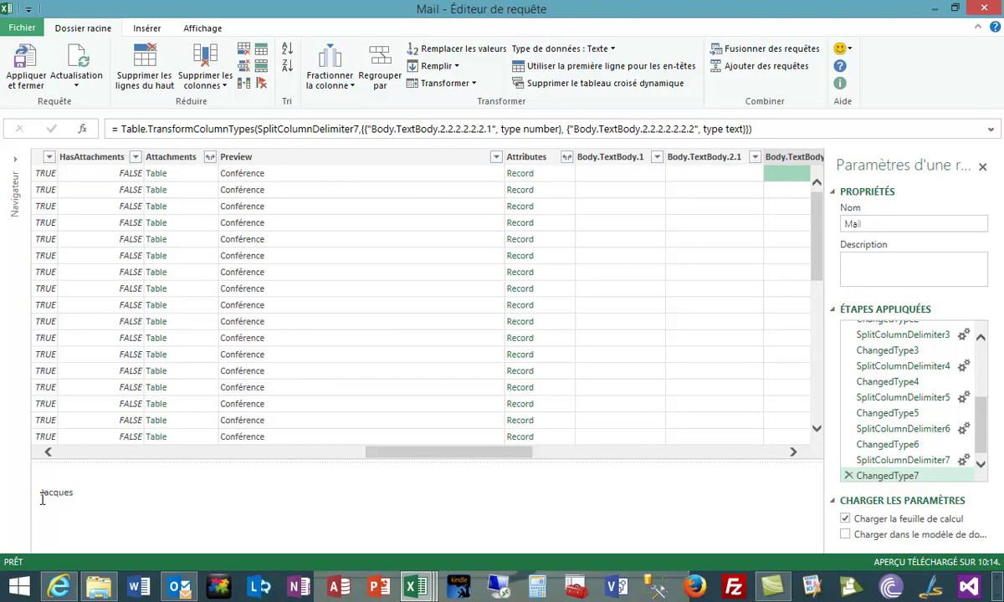
left_click(262, 161)
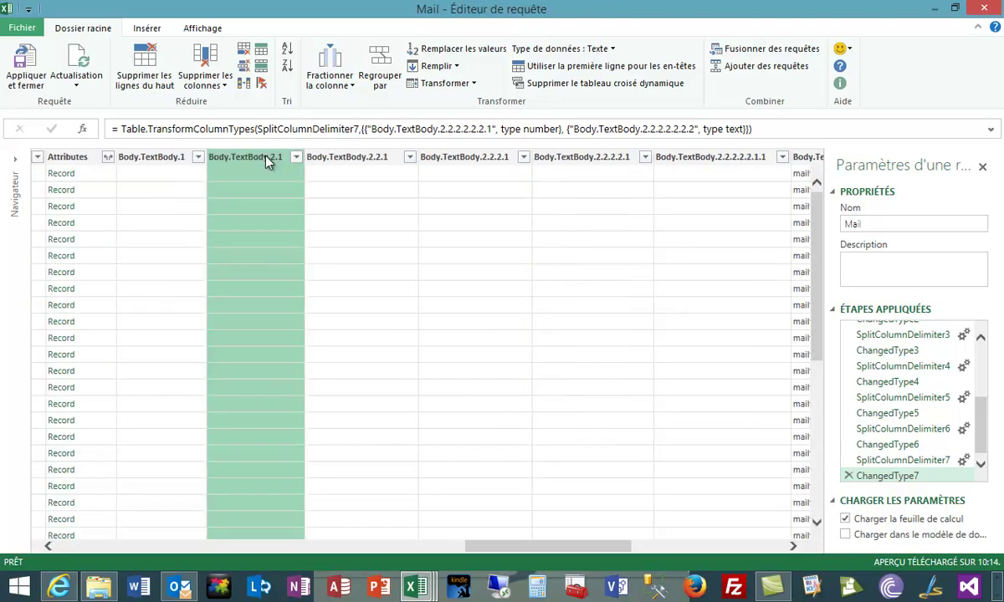
right_click(267, 162)
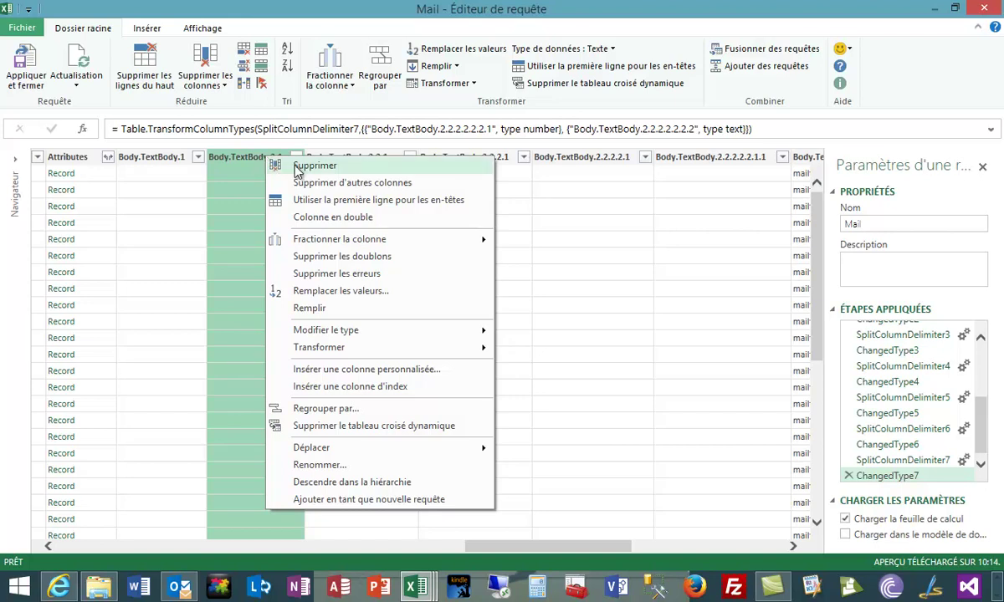
Apply Transformer > Nettoyer to Body.TextBody.2.1 and Body.TextBody.2.2.1, then target Body.TextBody.2.2.2.1.
mouse_move(391, 352)
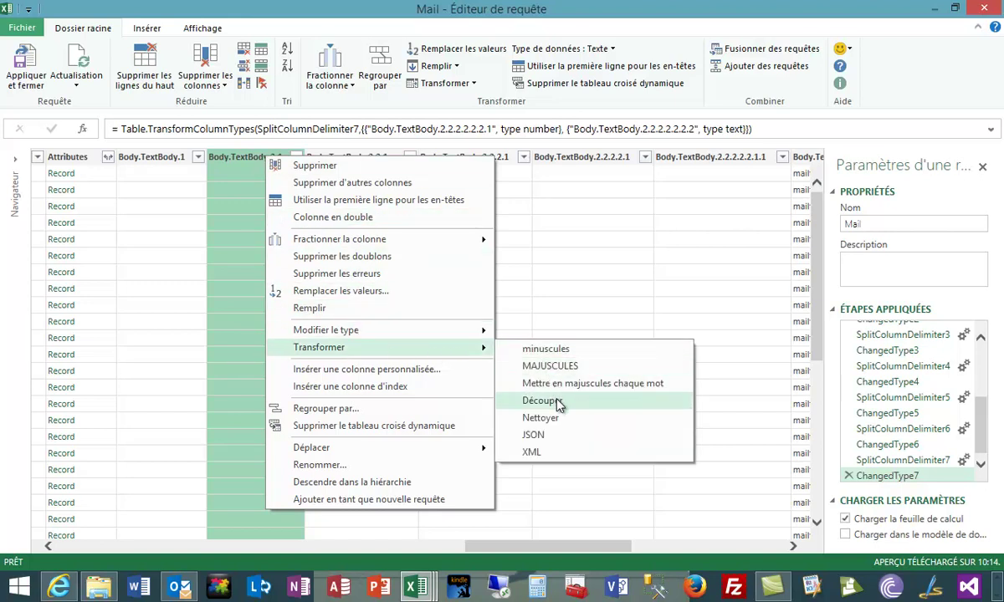
left_click(560, 423)
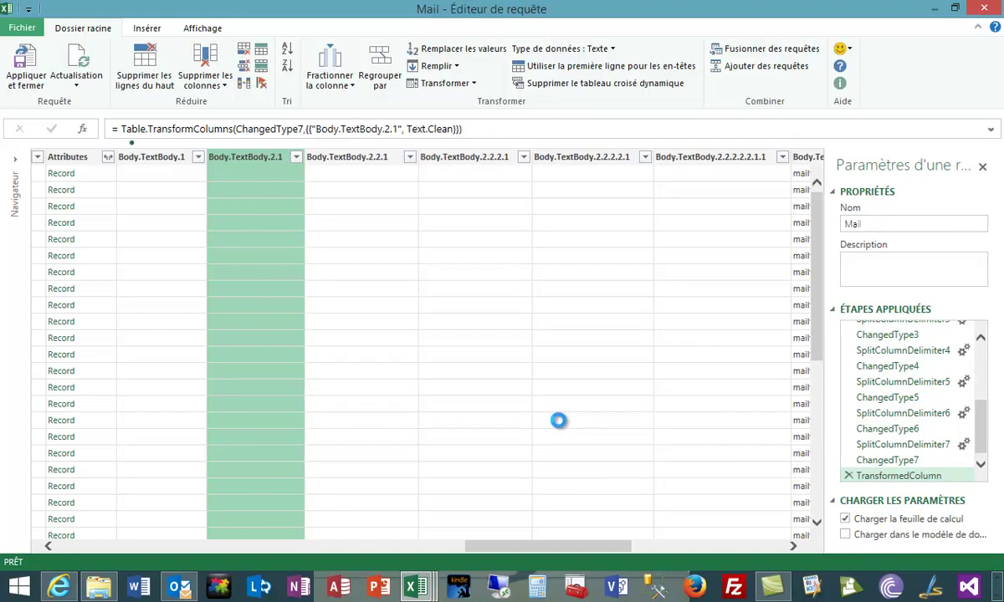
right_click(363, 179)
right_click(362, 159)
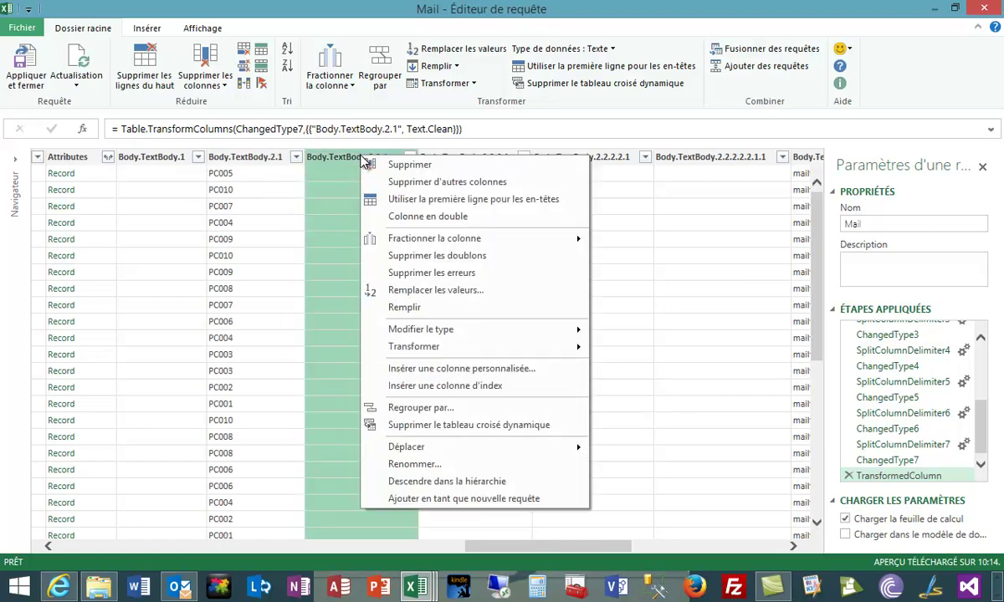
mouse_move(444, 352)
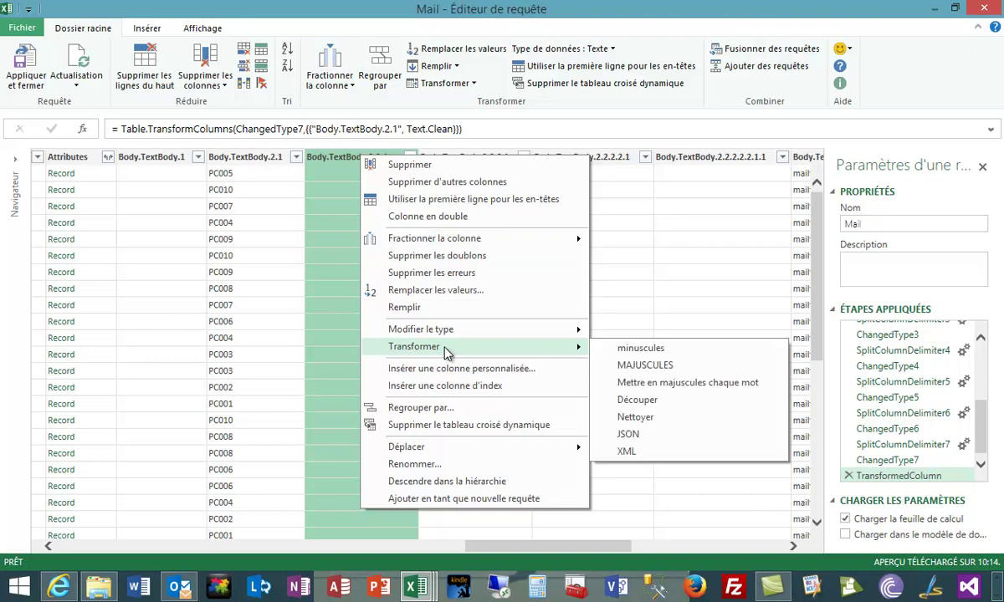
left_click(663, 424)
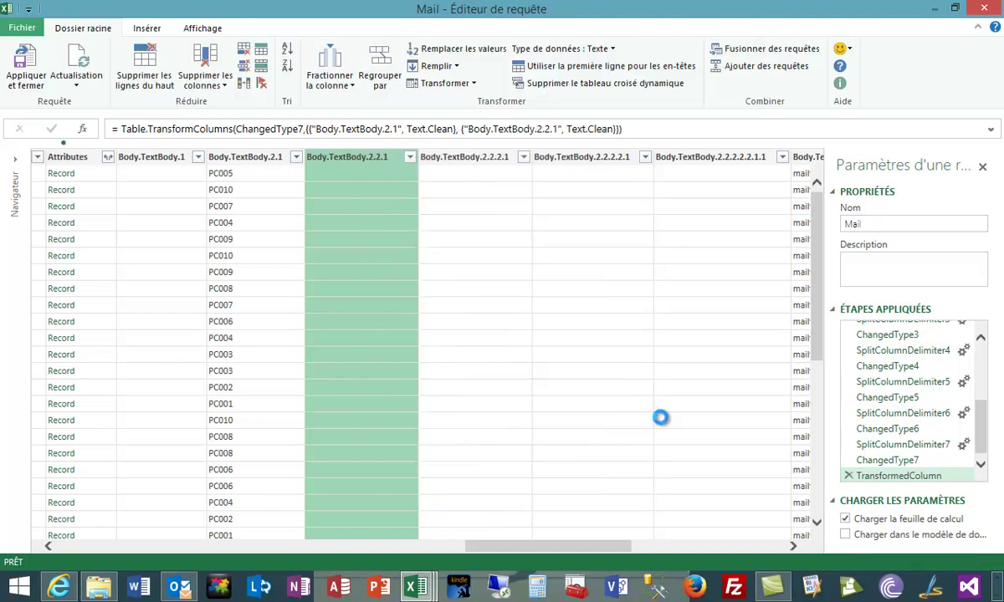
right_click(474, 159)
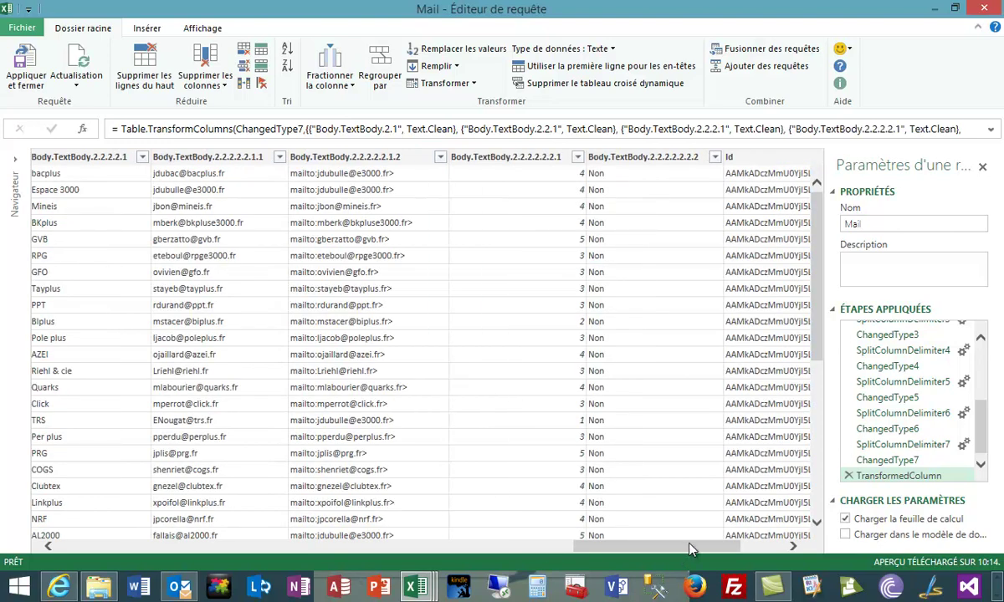
left_click_drag(690, 548, 542, 568)
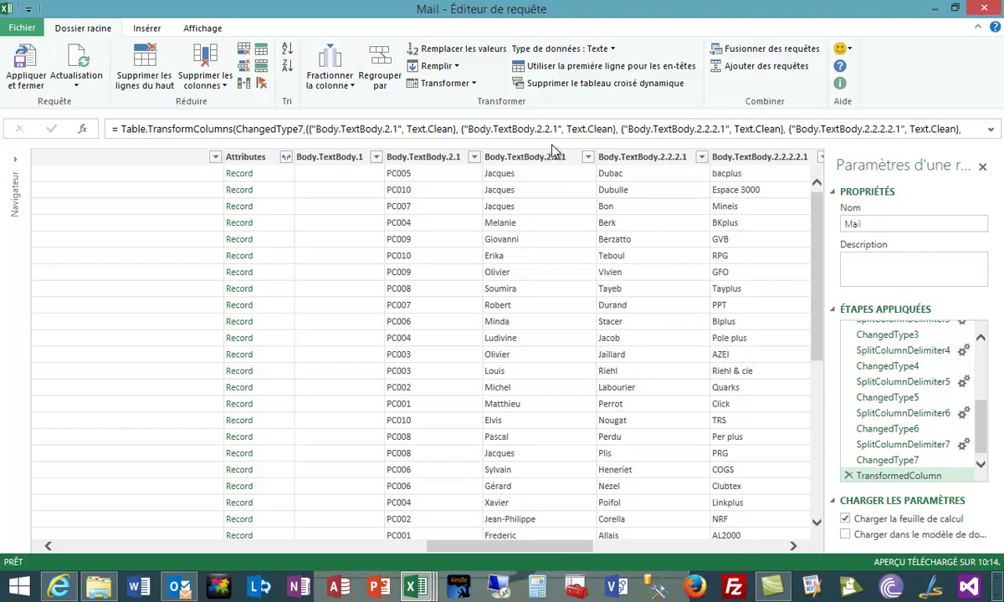
double_click(439, 159)
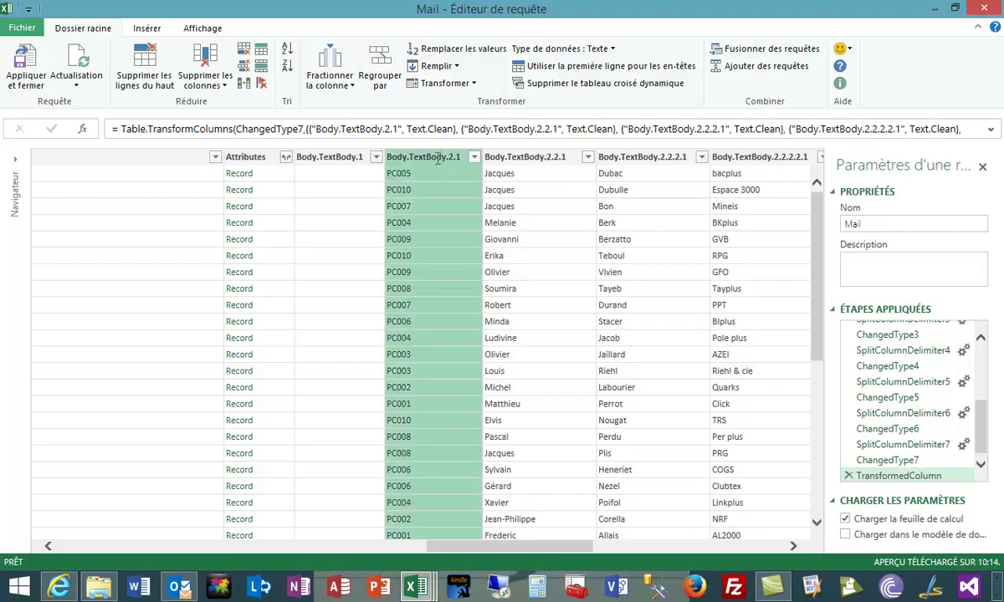
type("Cp")
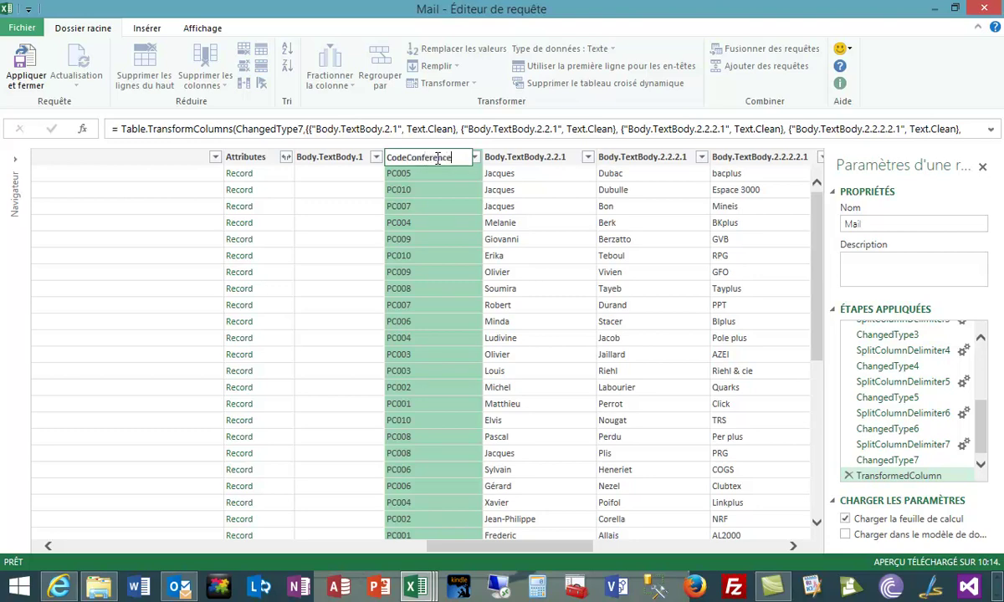
key("Return")
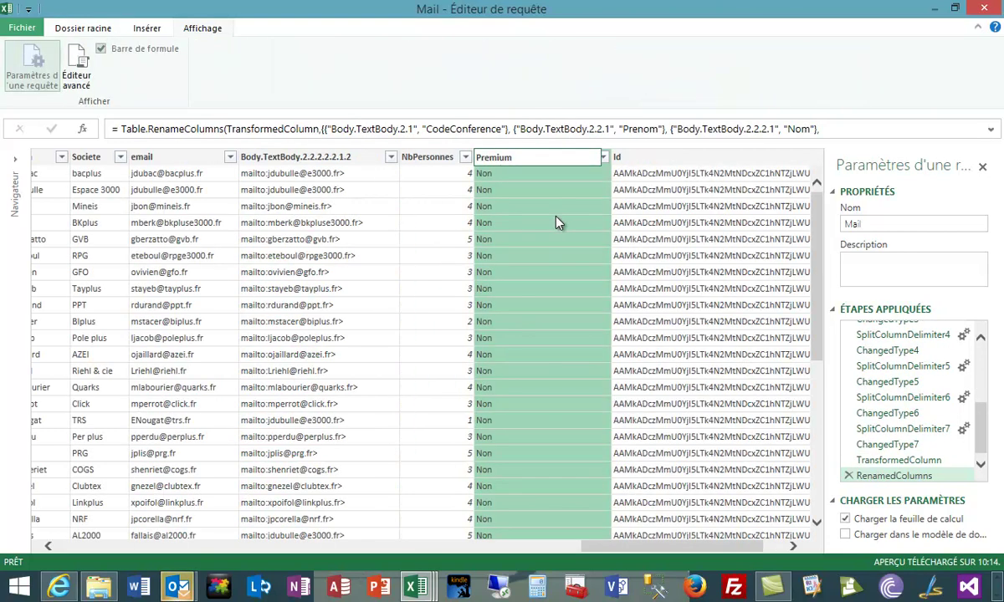
key("Return")
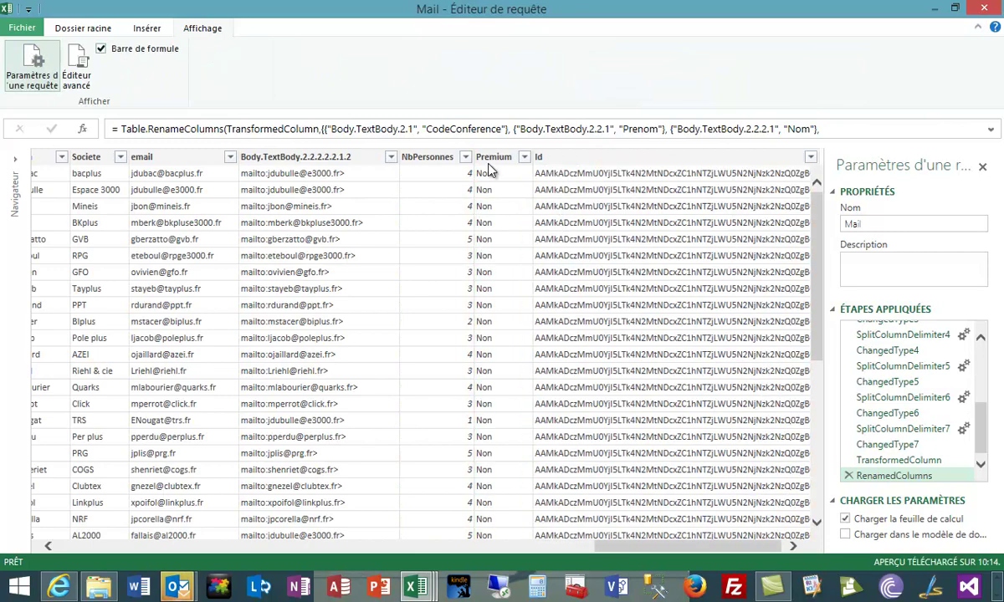
left_click_drag(726, 547, 167, 556)
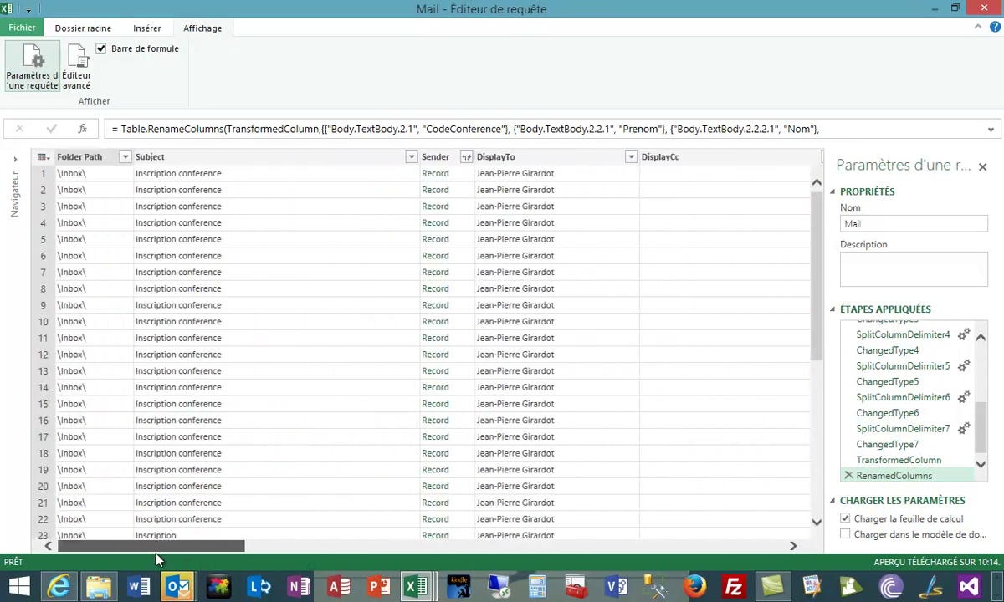
Remove the columns from Folder Path through Body.TextBody.1.
left_click(74, 158)
left_click_drag(217, 552, 585, 549)
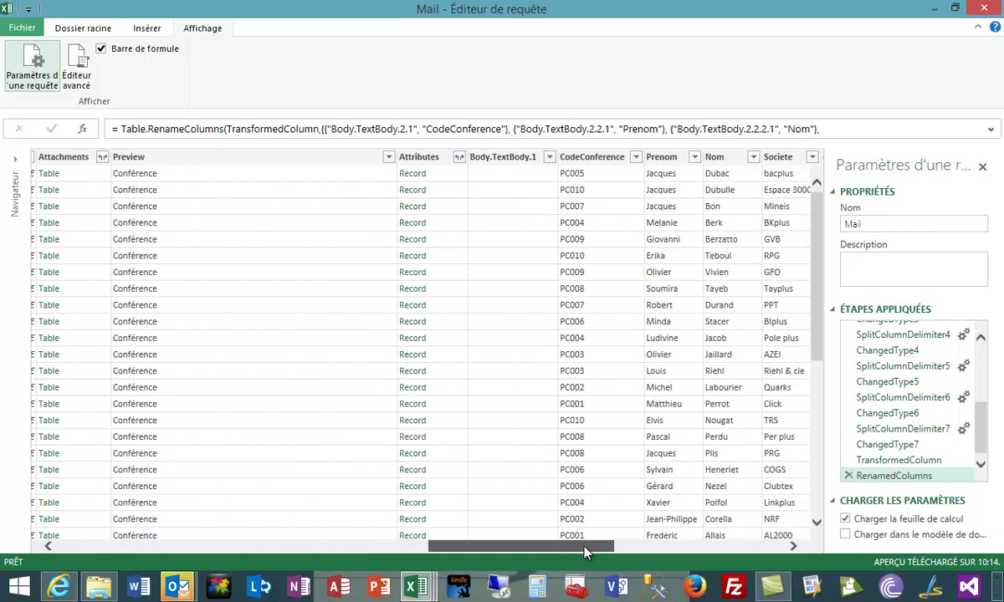
left_click(505, 157, "shift")
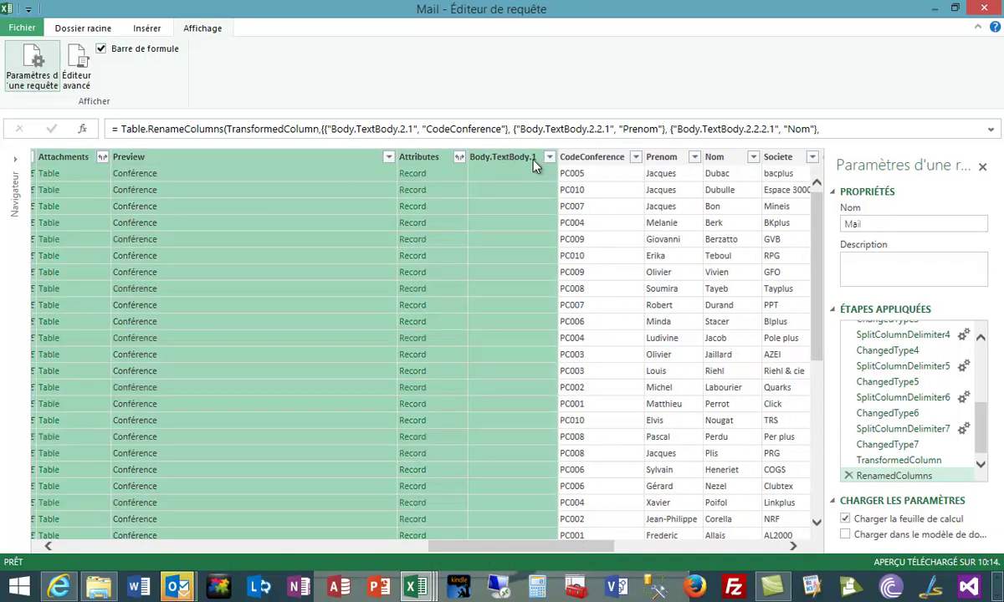
right_click(515, 159)
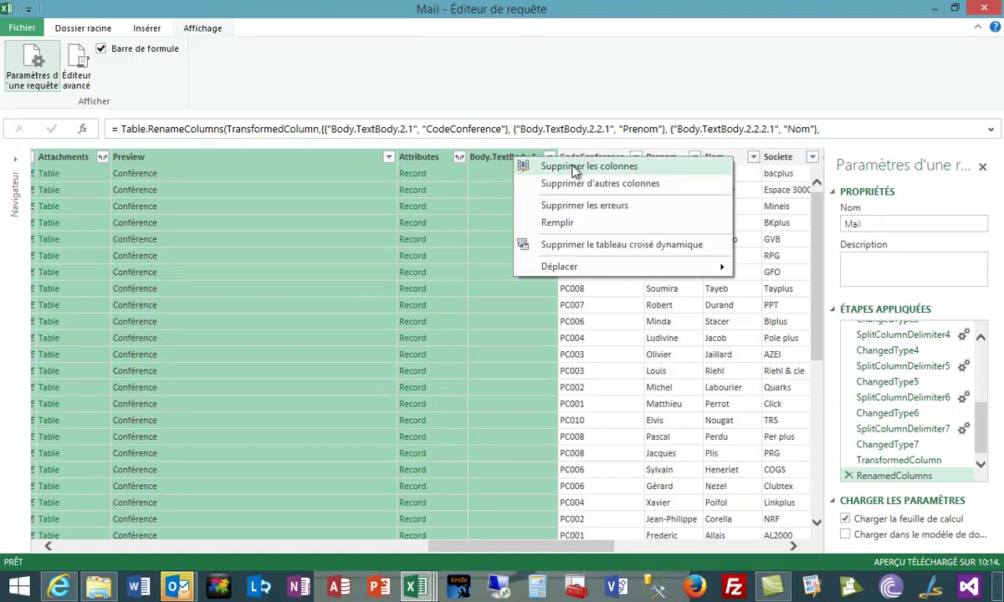
left_click(575, 167)
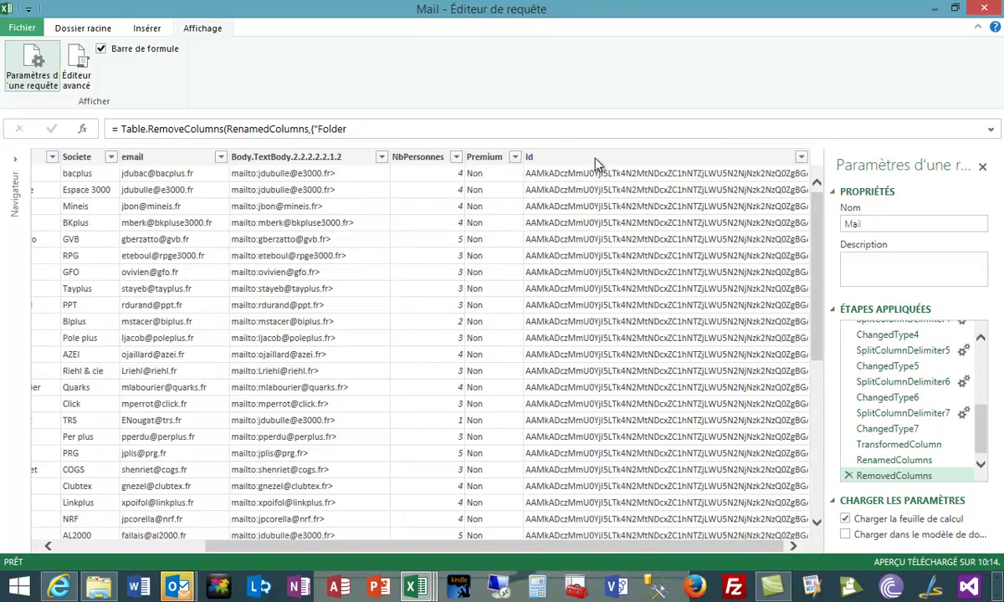
Delete the Body.TextBody.2.2.2.2.1.2 column and the Id column.
left_click(321, 161)
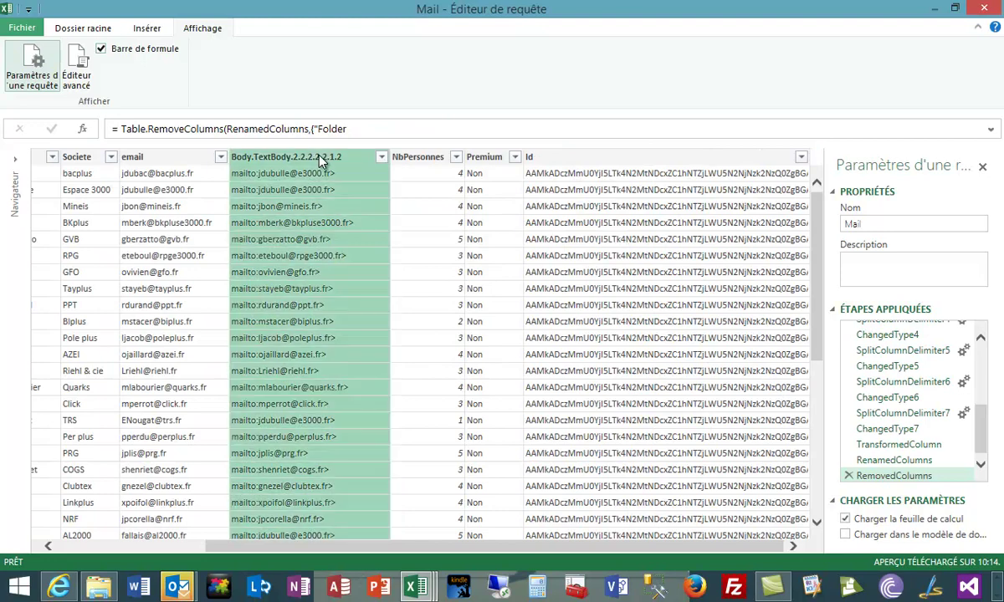
right_click(322, 160)
left_click(366, 164)
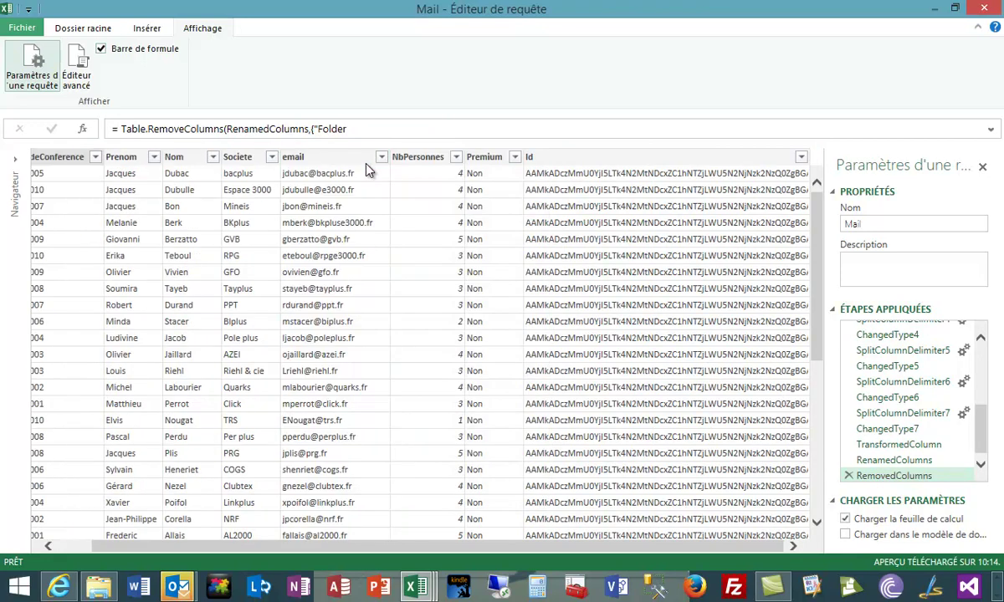
right_click(566, 160)
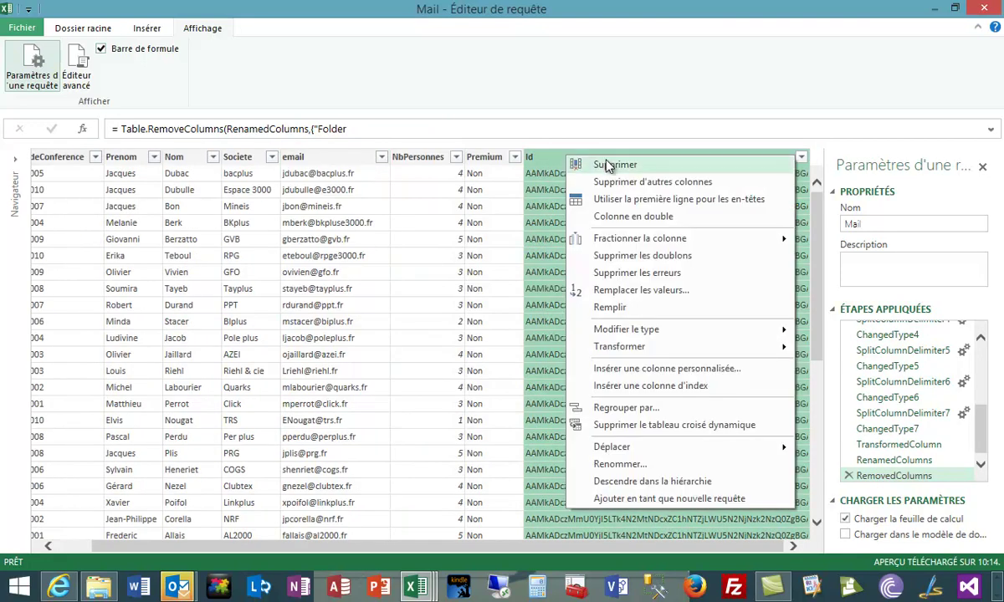
left_click(579, 162)
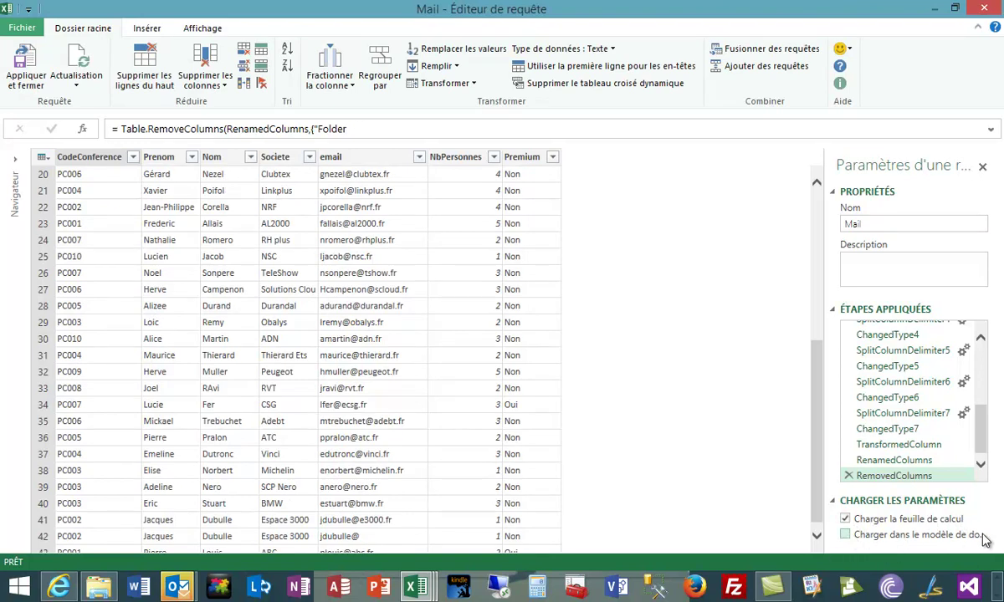
Load the Mail query into the data model only, not a worksheet, and apply it.
left_click(845, 519)
left_click(845, 535)
left_click(28, 65)
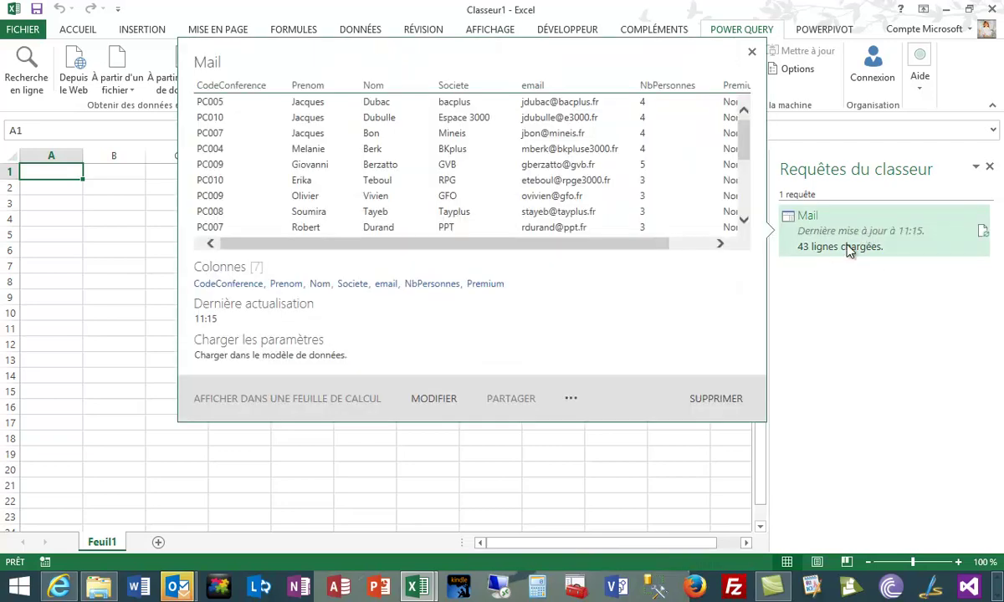
left_click(794, 30)
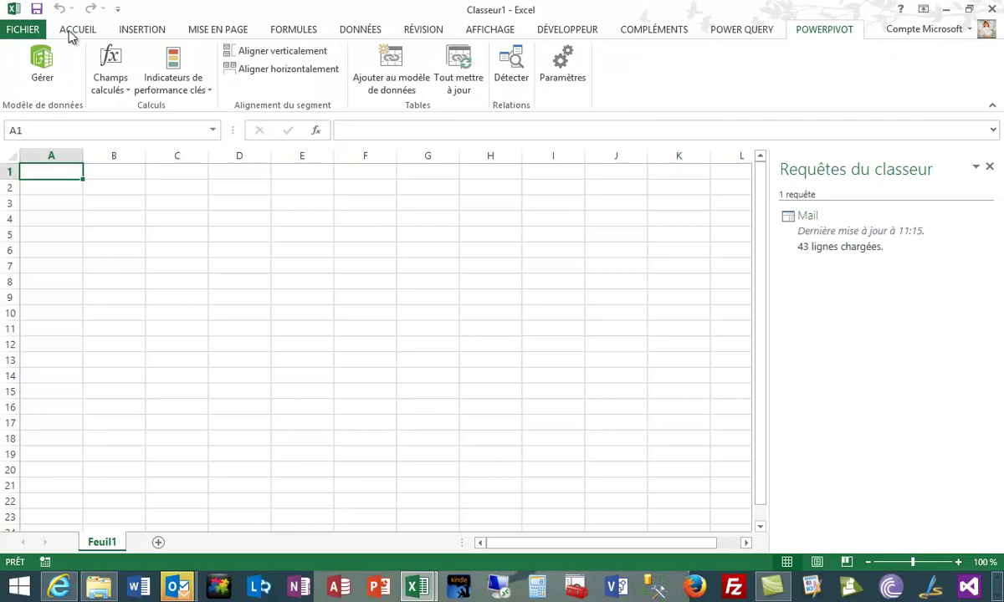
Open the data model in Power Pivot and import the Conferencier table as external data.
left_click(43, 67)
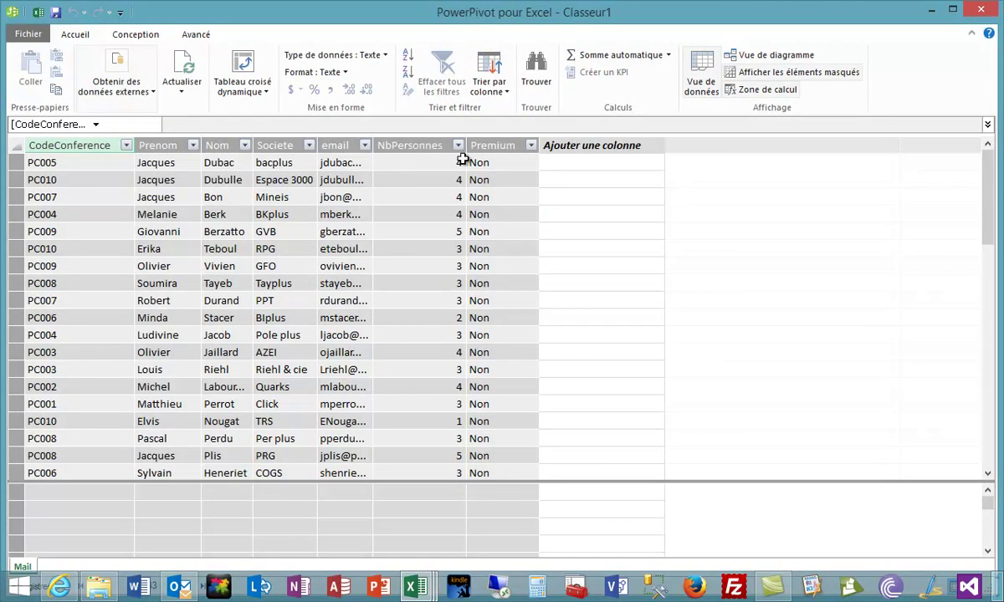
left_click(134, 92)
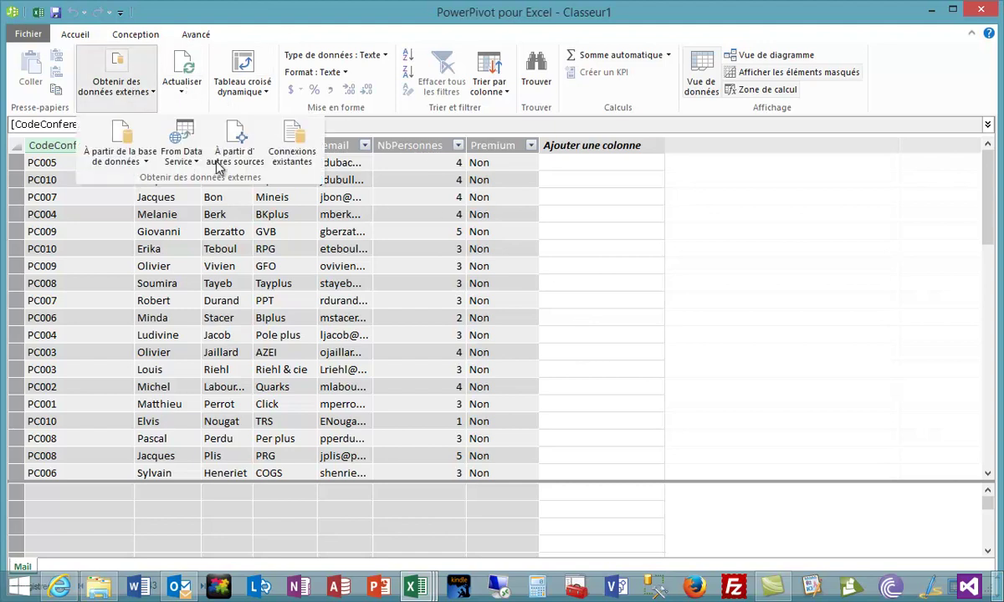
left_click(240, 144)
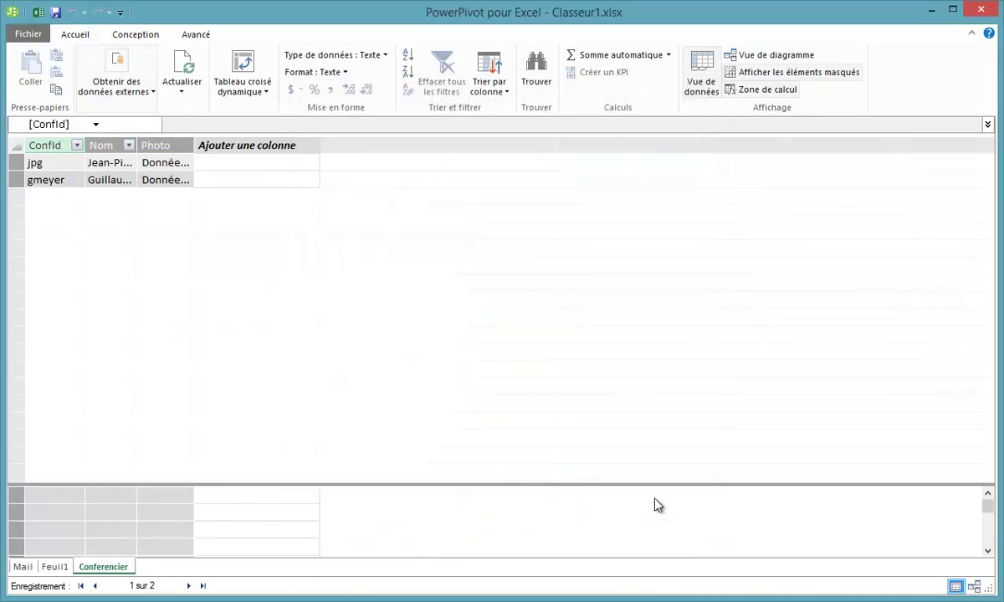
left_click(768, 55)
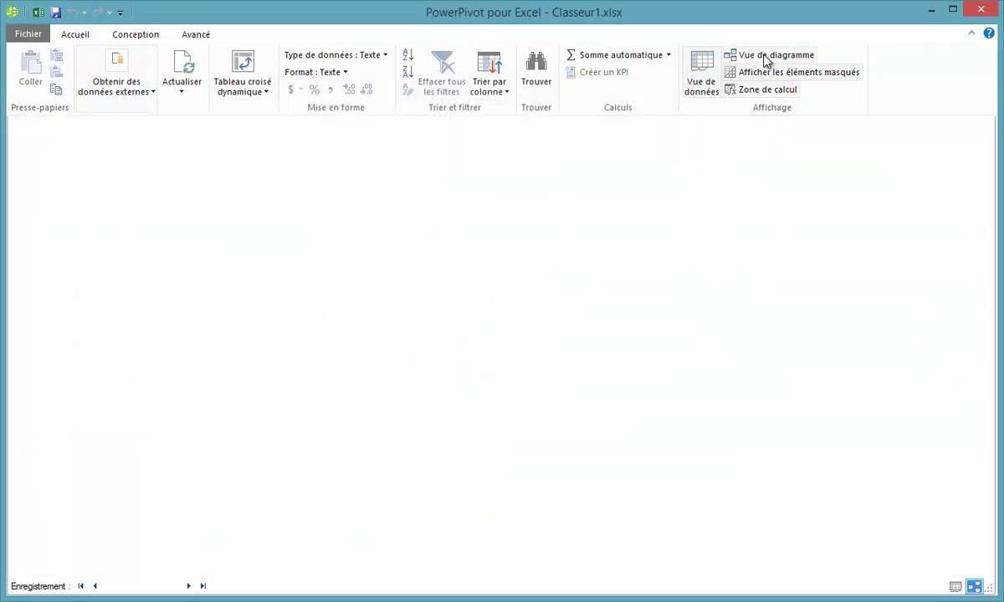
In diagram view, link Mail.CodeConference to Feuil1.Code and Feuil1.CodeConferencier to Conferencier.ConfId.
left_click(766, 57)
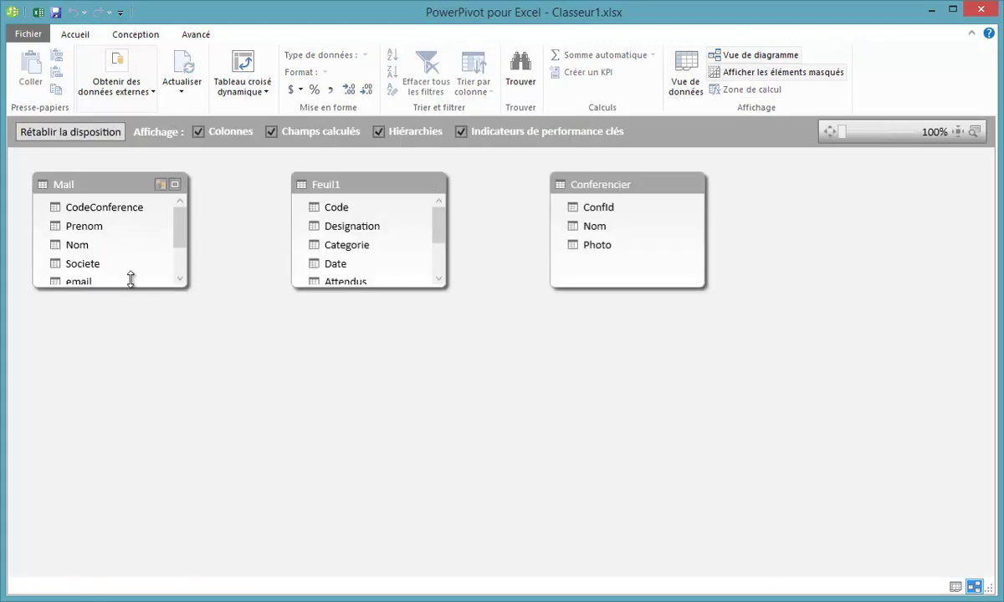
left_click_drag(121, 285, 132, 426)
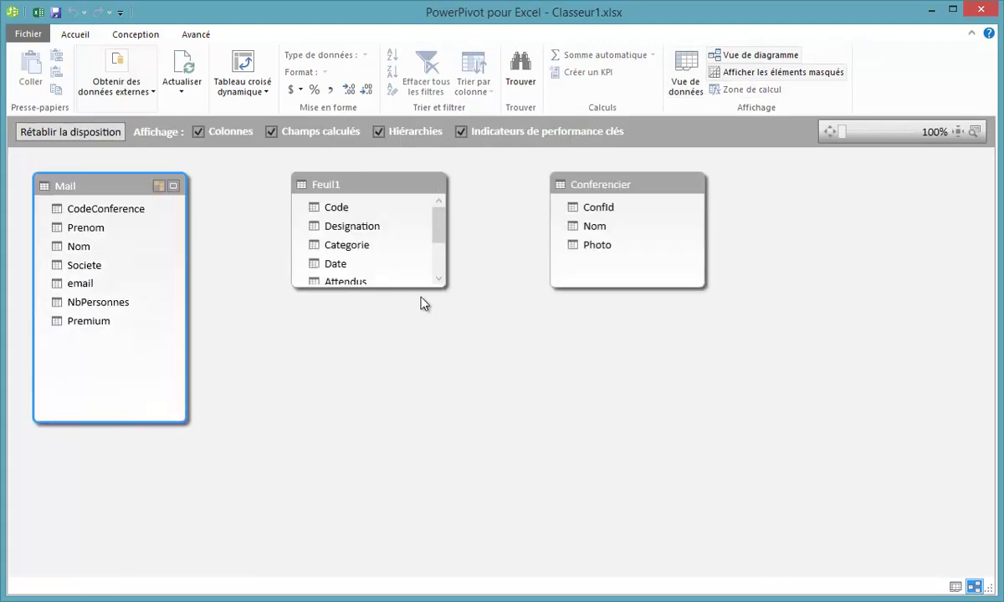
left_click_drag(380, 289, 381, 435)
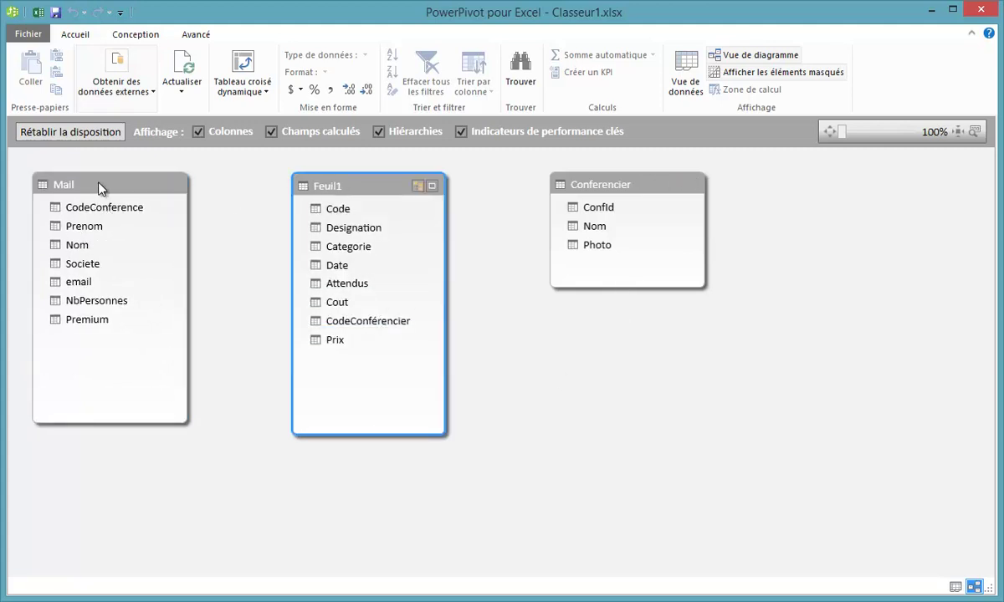
left_click_drag(106, 207, 336, 215)
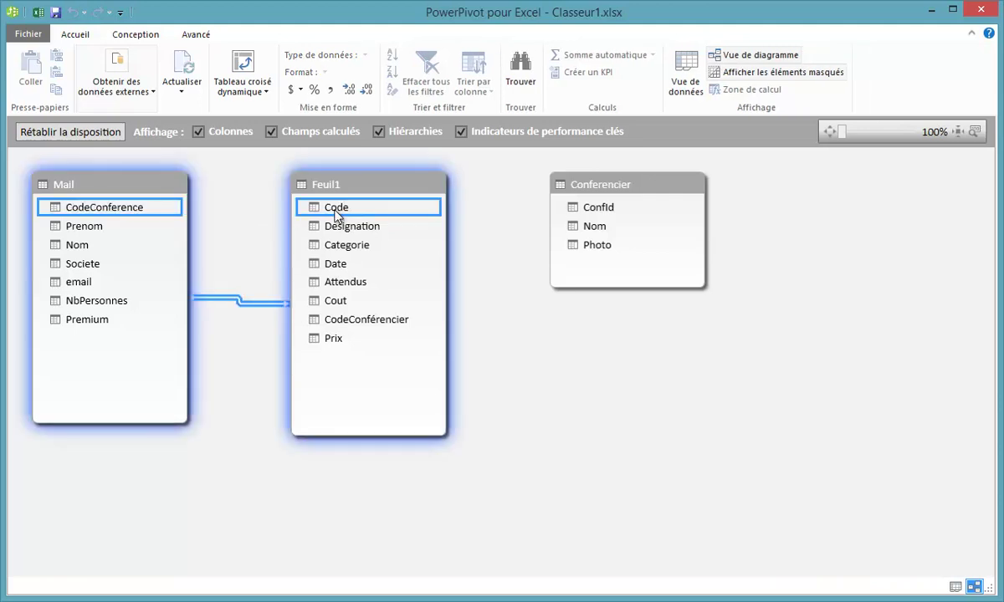
left_click_drag(390, 320, 600, 210)
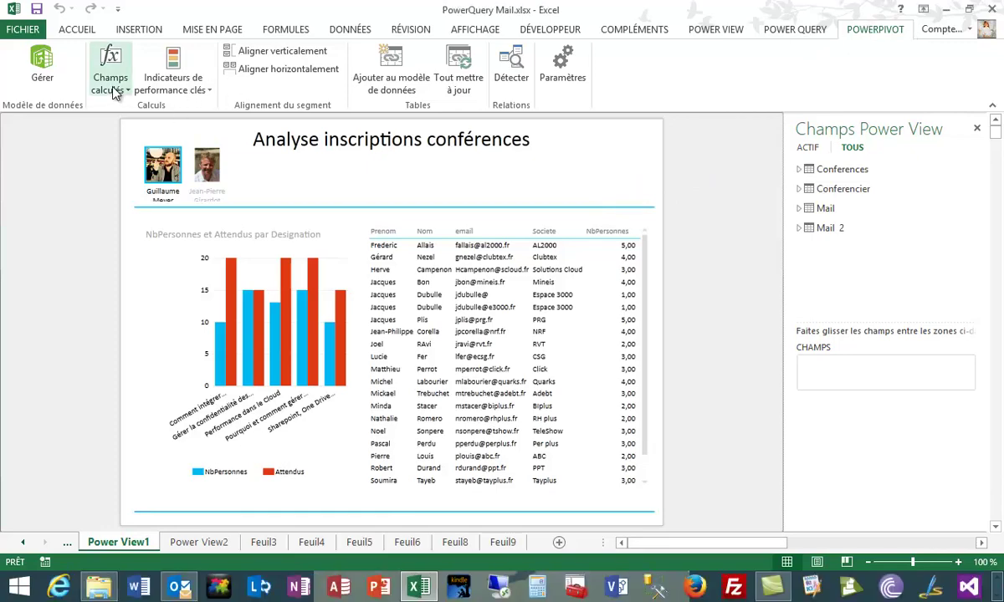
Review the Marge, Recettes and TotalCout entries in the calculated fields list.
left_click(114, 86)
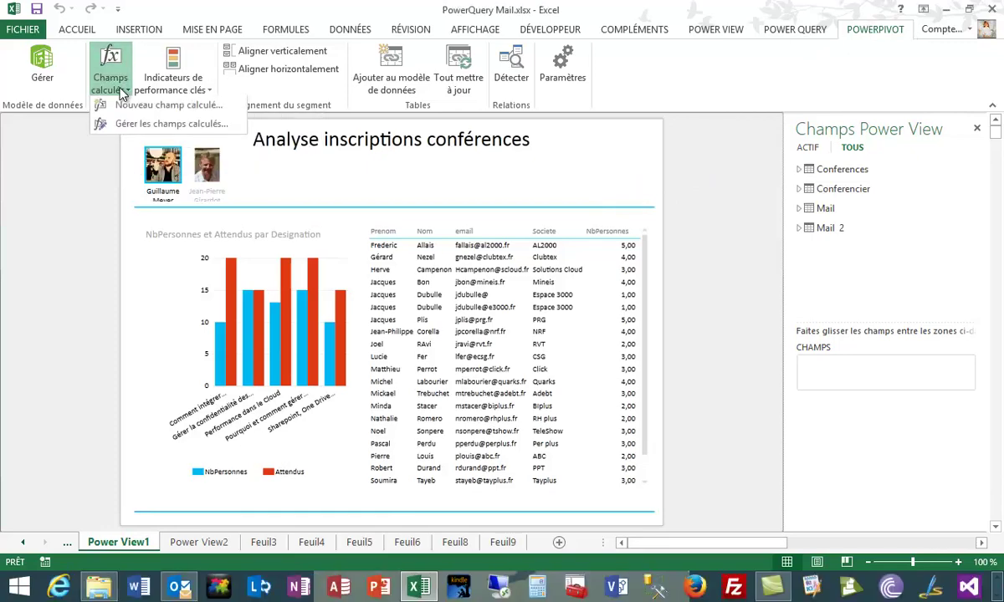
left_click(168, 124)
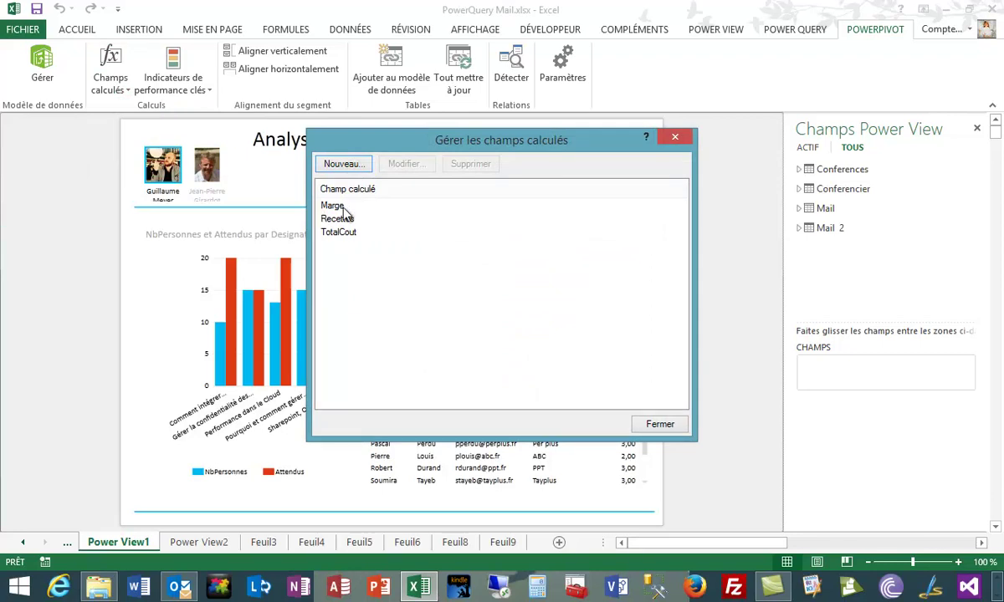
left_click(343, 208)
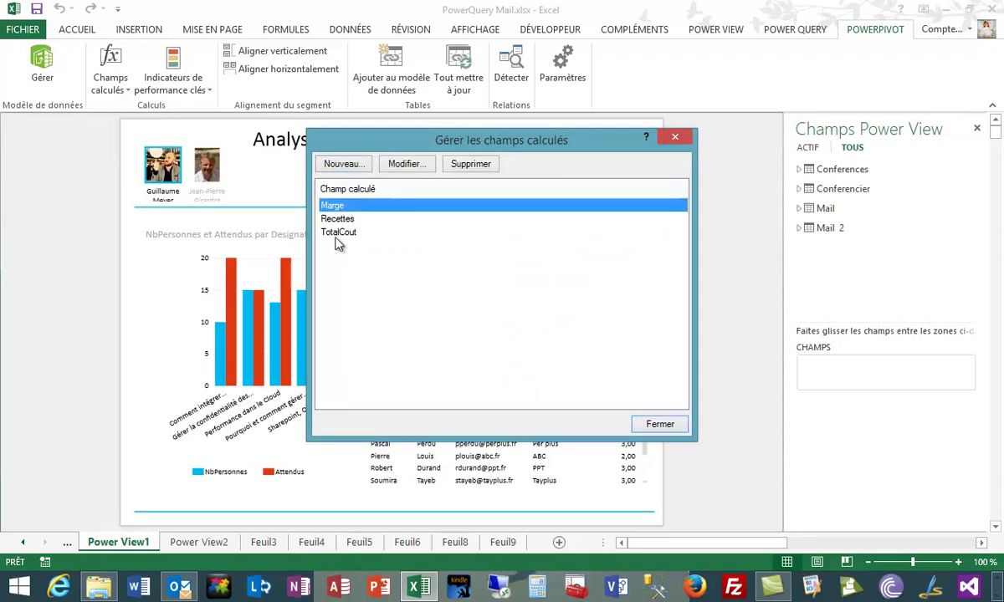
left_click(663, 421)
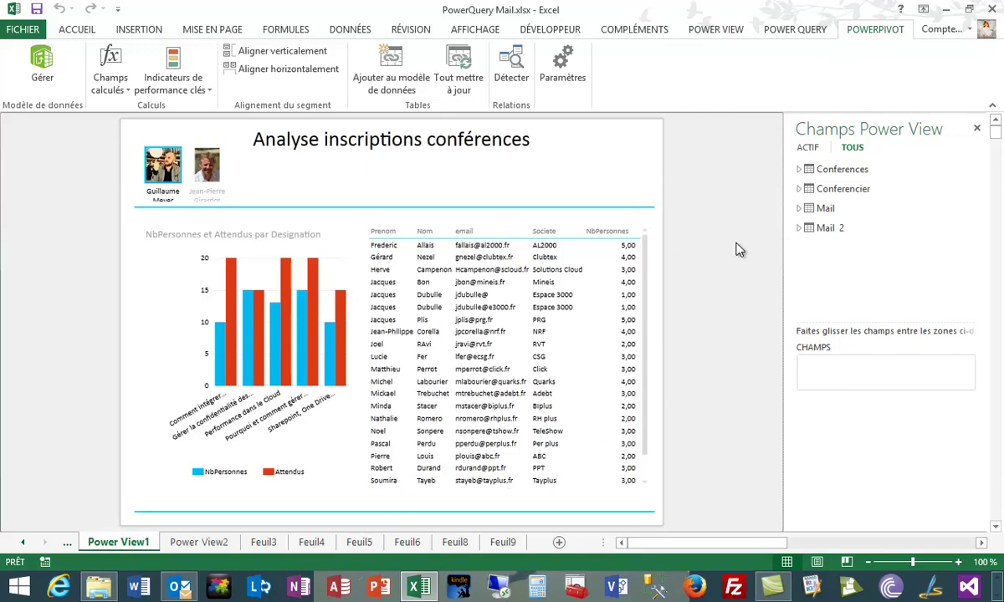
Display the 'Analyse rentabilité conférence' report on the Power View2 sheet.
left_click(190, 543)
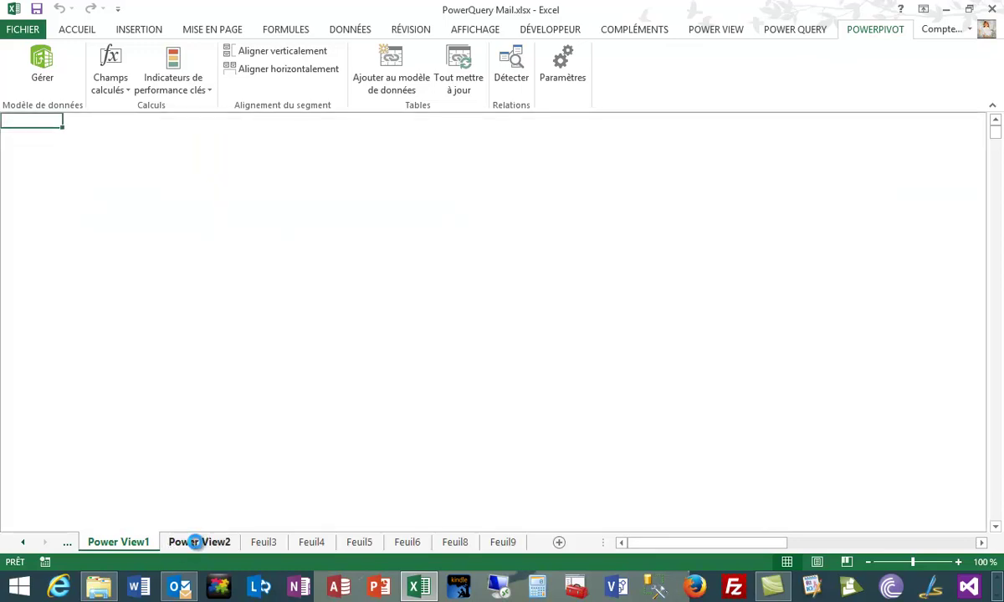
left_click(182, 544)
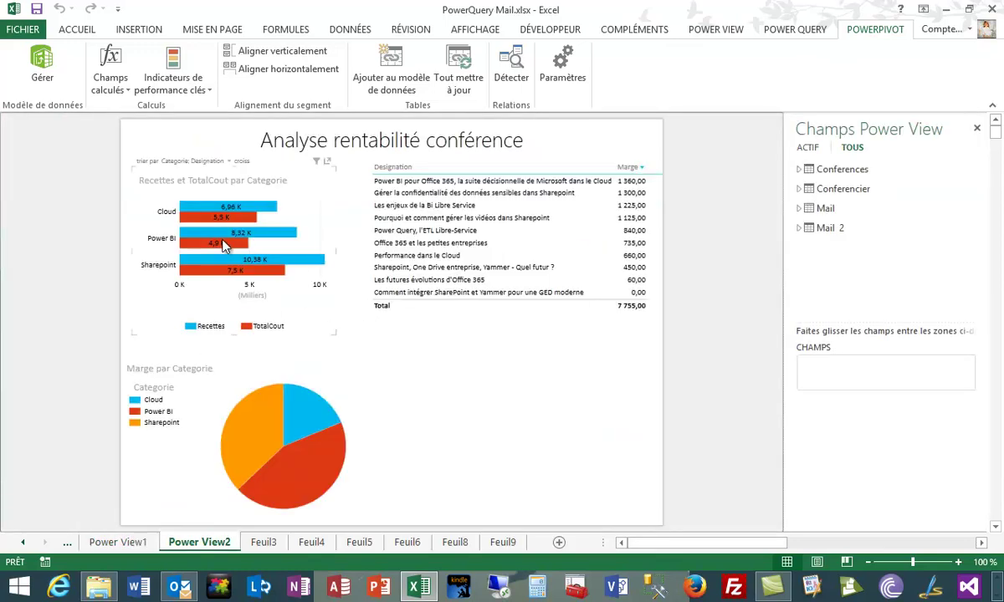
mouse_move(202, 209)
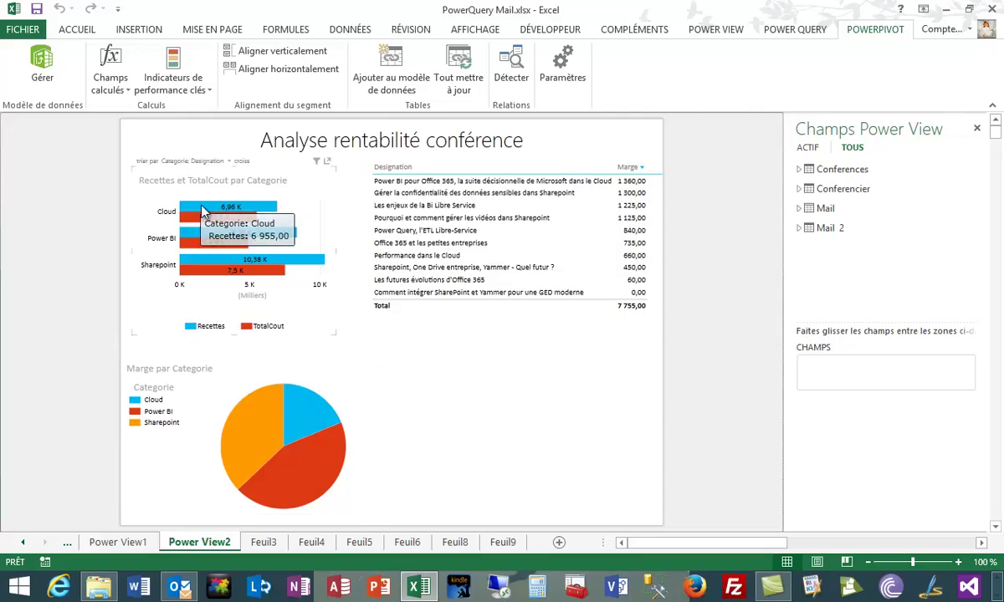